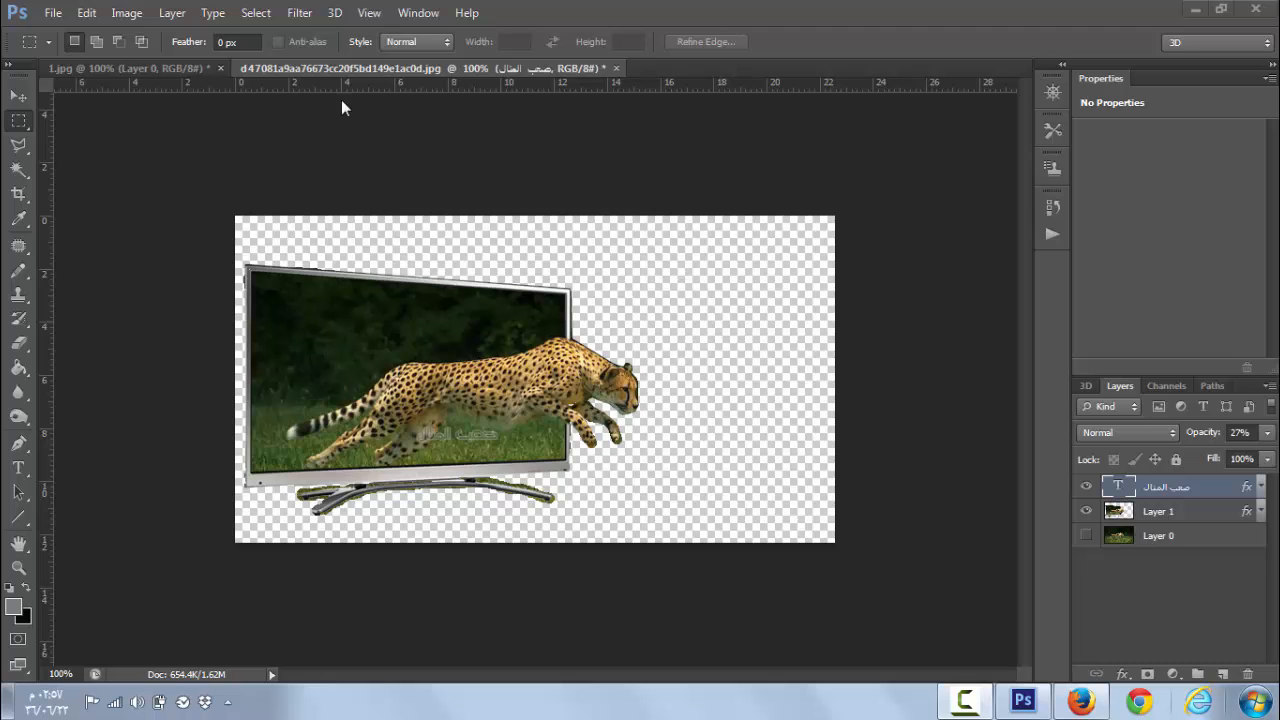
# Close the finished cheetah and TV composite document without saving it
pyautogui.click(52, 12)
pyautogui.moveTo(87, 12)
pyautogui.click(623, 81)
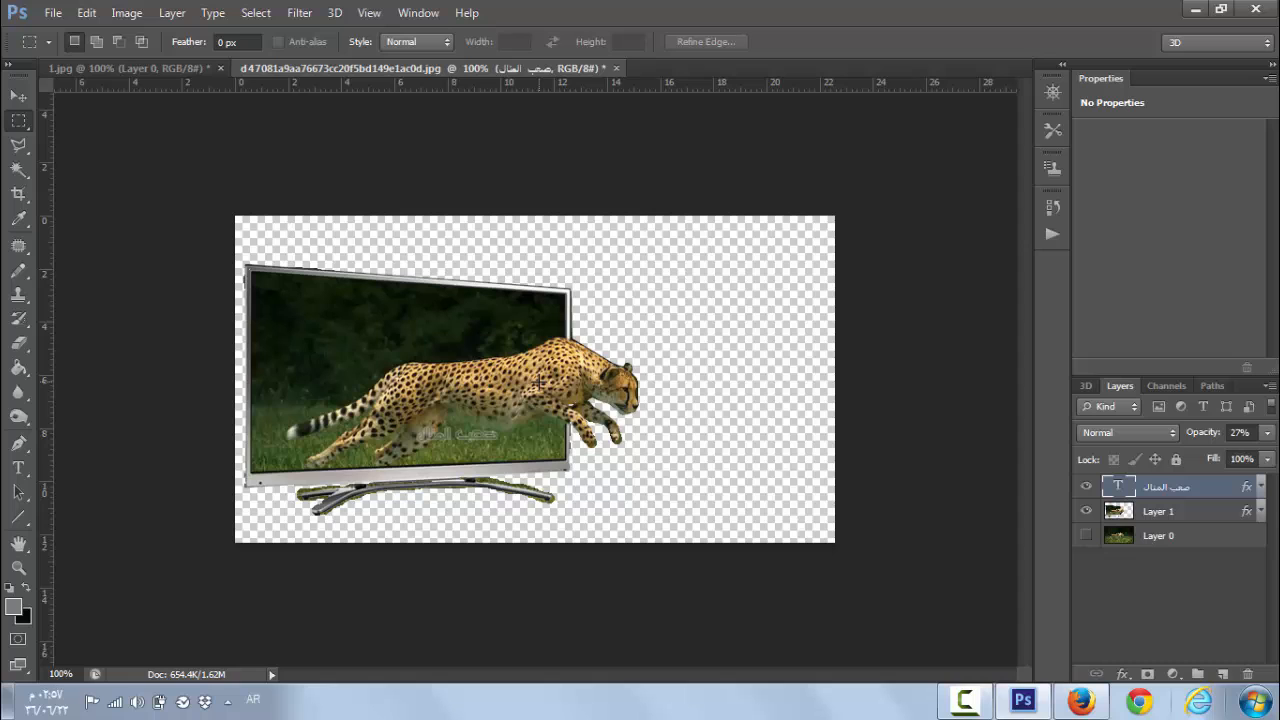
pyautogui.click(619, 67)
pyautogui.click(616, 286)
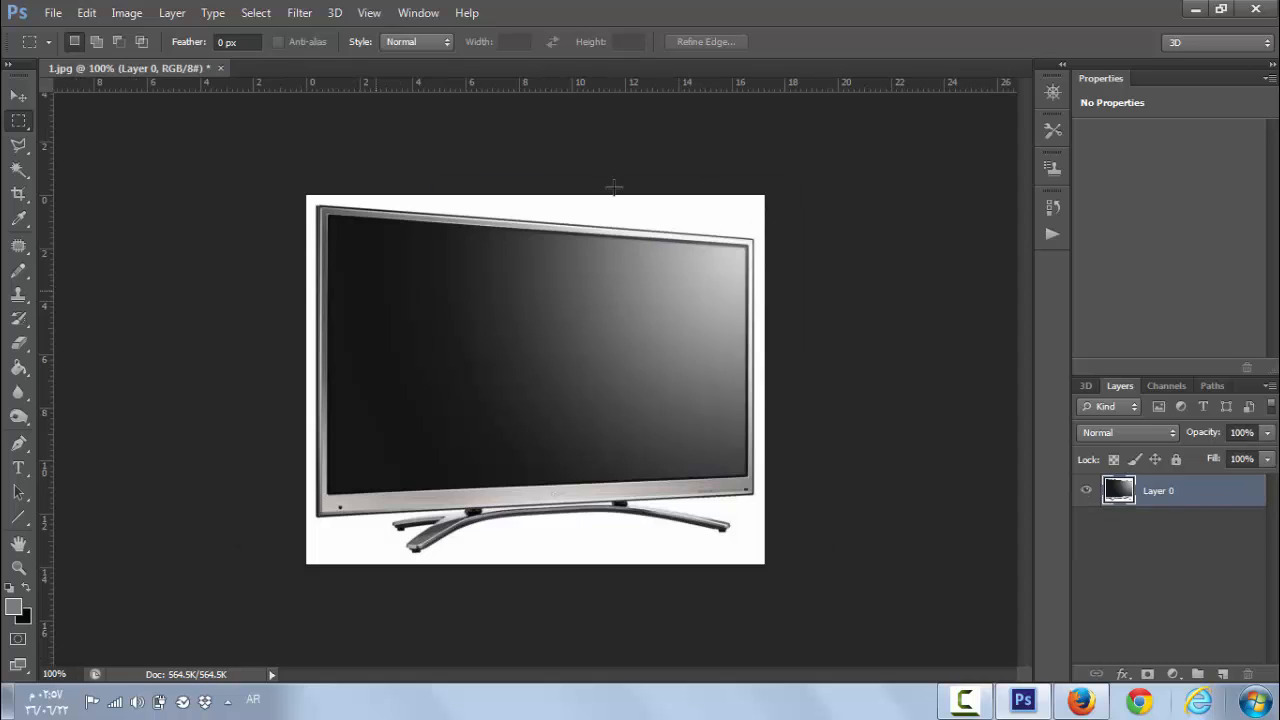
# Open the original cheetah photo d47081a9aa76673cc20f5bd149e1ac0d.jpg
pyautogui.click(47, 13)
pyautogui.click(64, 52)
pyautogui.doubleClick(736, 200)
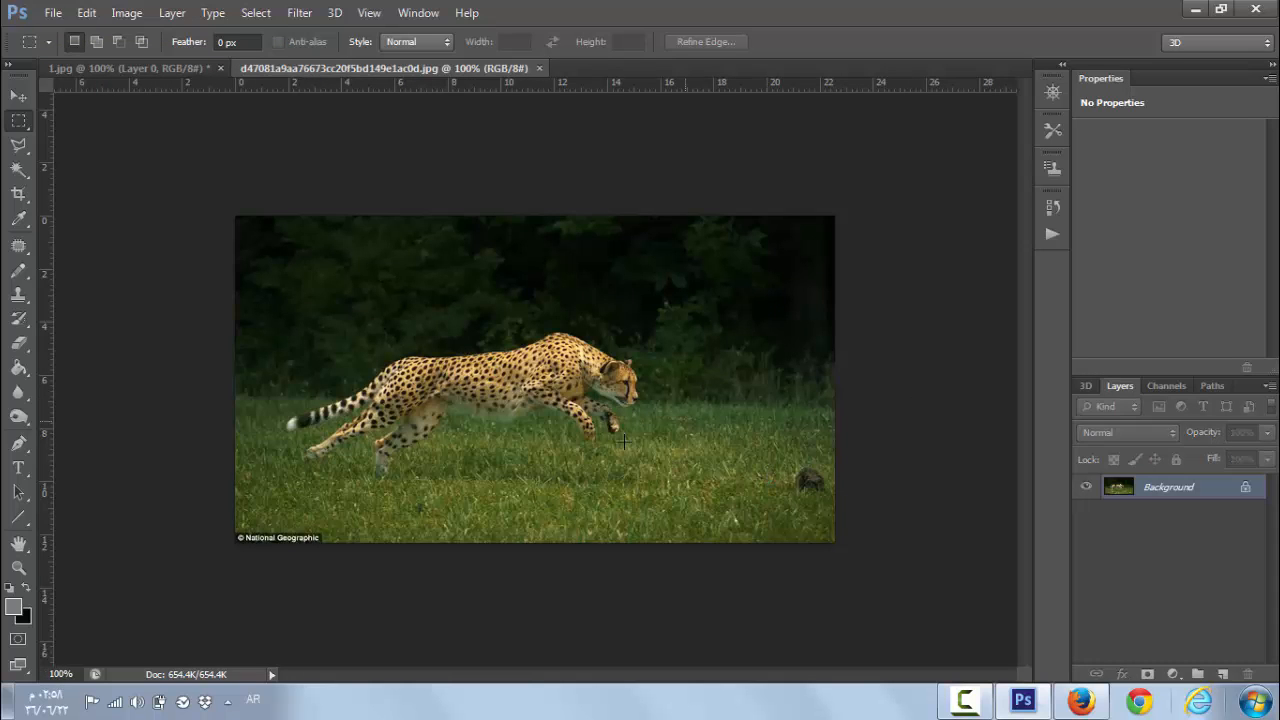
# Unlock the Background as Layer 0, then duplicate it and add a layer mask to the copy
pyautogui.doubleClick(1221, 490)
pyautogui.press('Return')
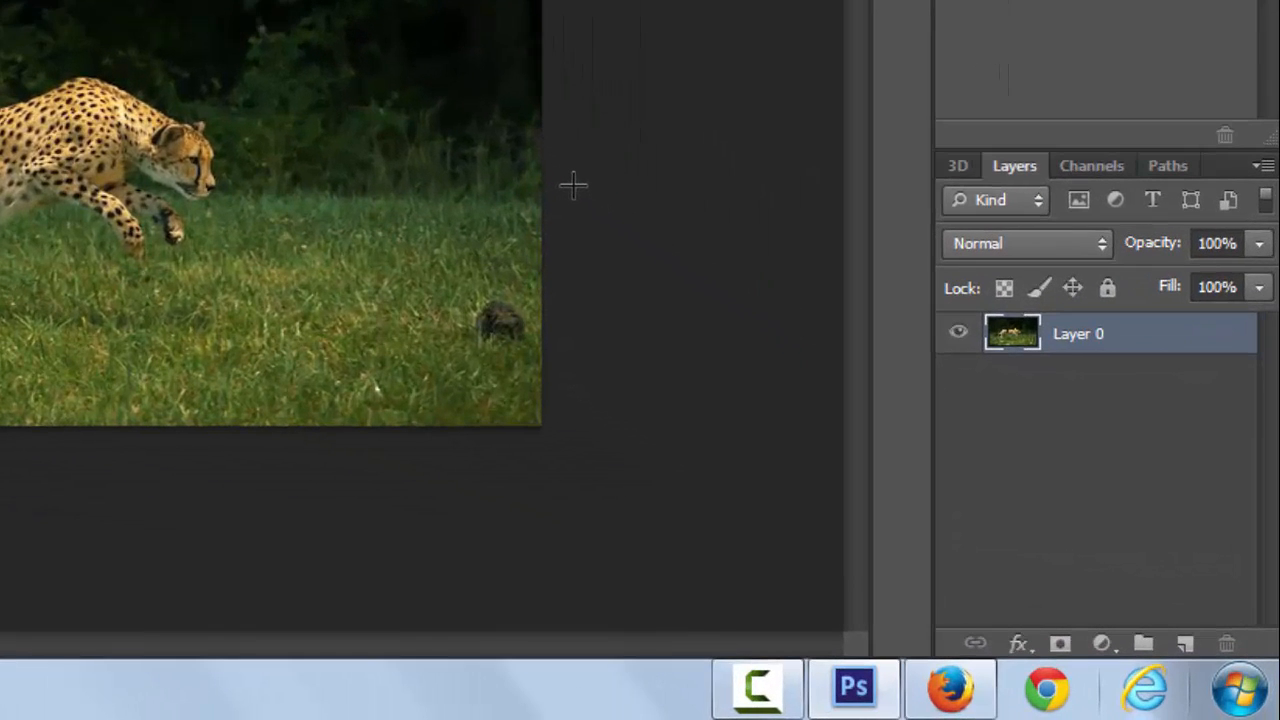
pyautogui.hotkey('ctrl', 'j')
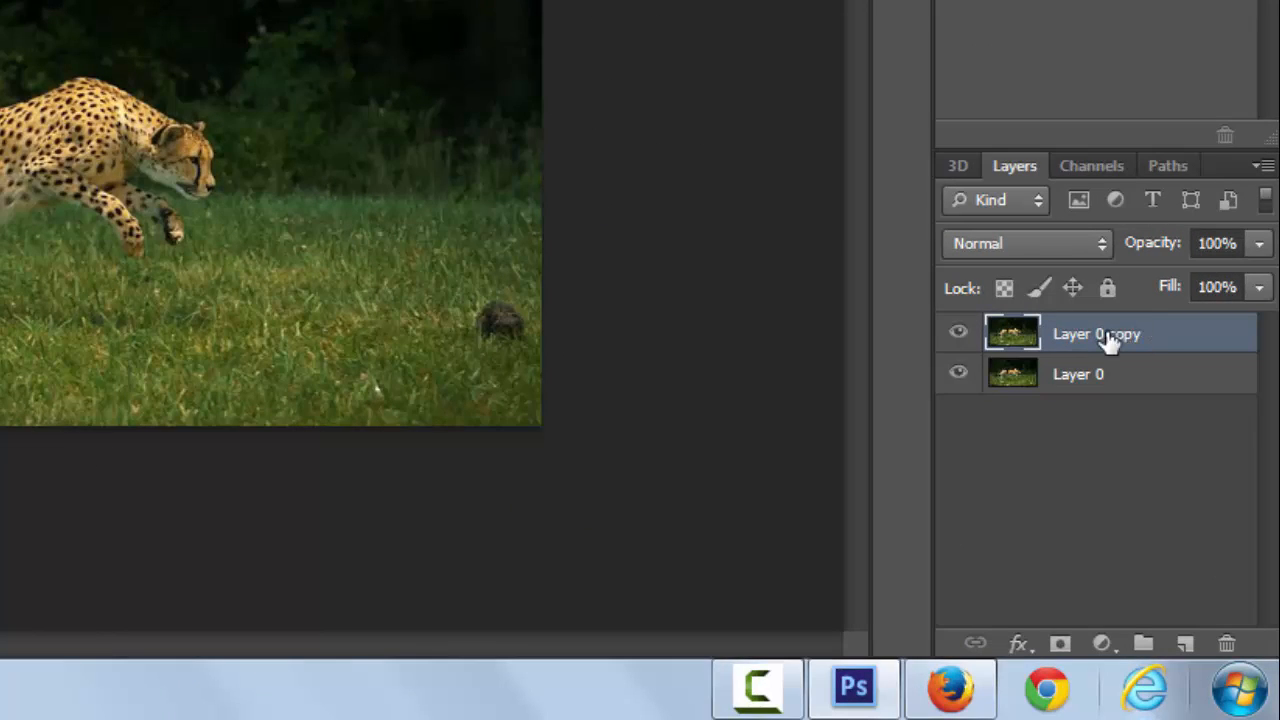
pyautogui.click(1060, 645)
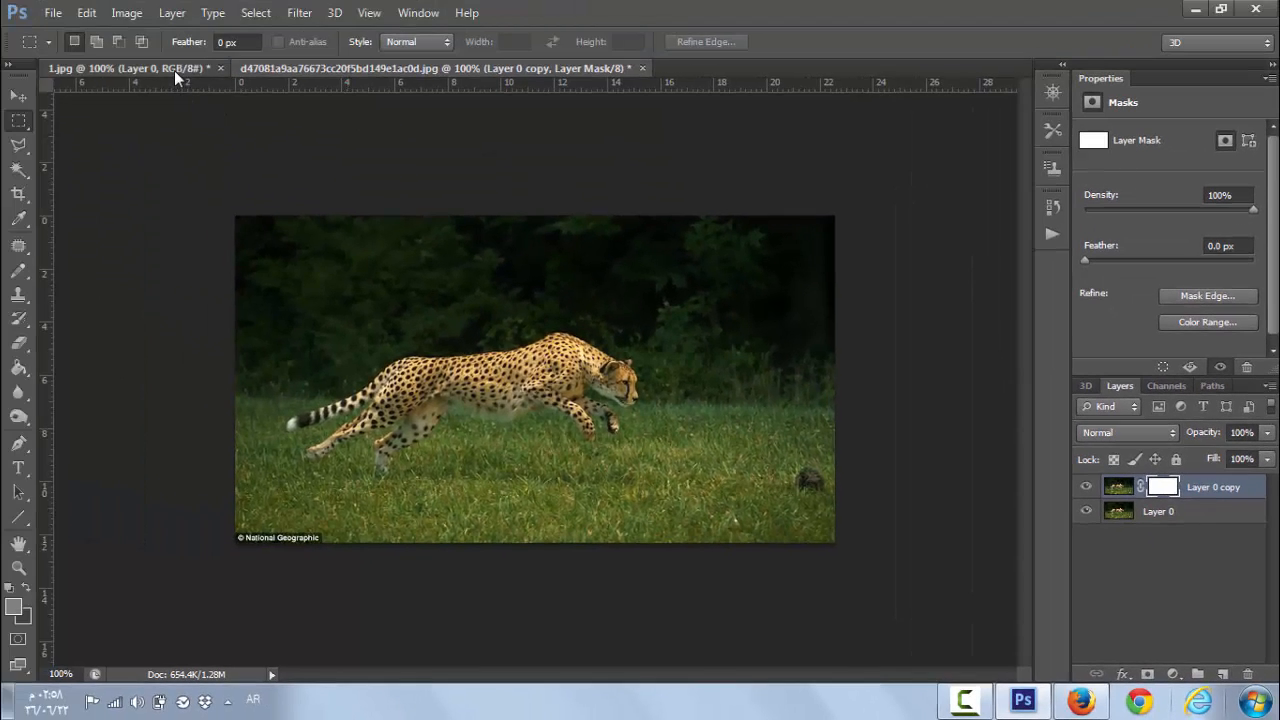
# In 1.jpg, remove the white background around the TV using the Magic Wand Tool and clear the selection
pyautogui.click(174, 70)
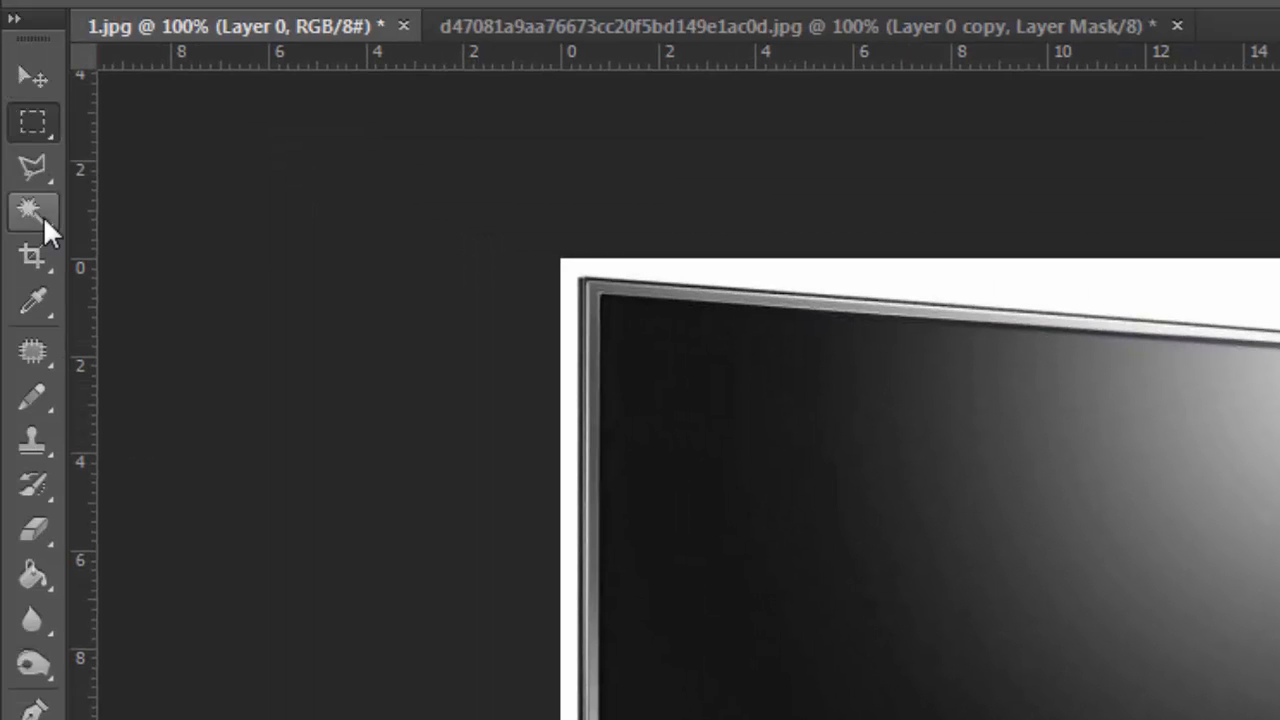
pyautogui.click(43, 215)
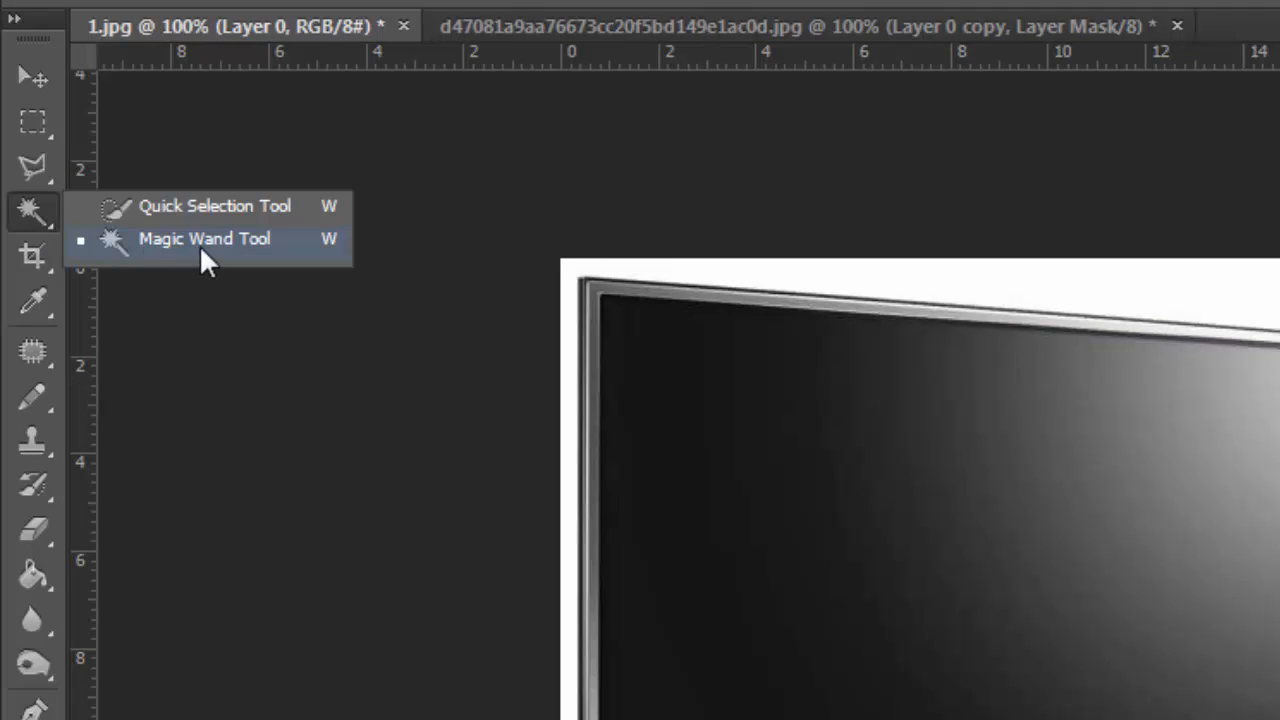
pyautogui.click(201, 245)
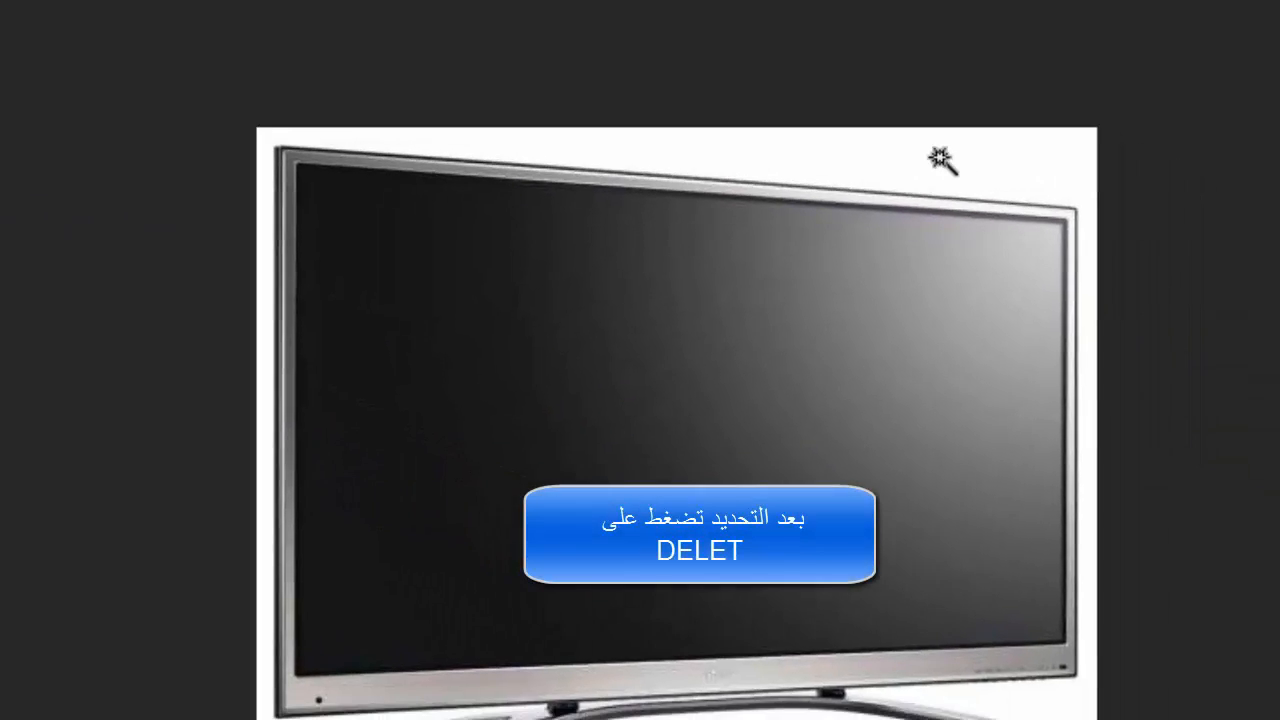
pyautogui.click(940, 160)
pyautogui.press('Delete')
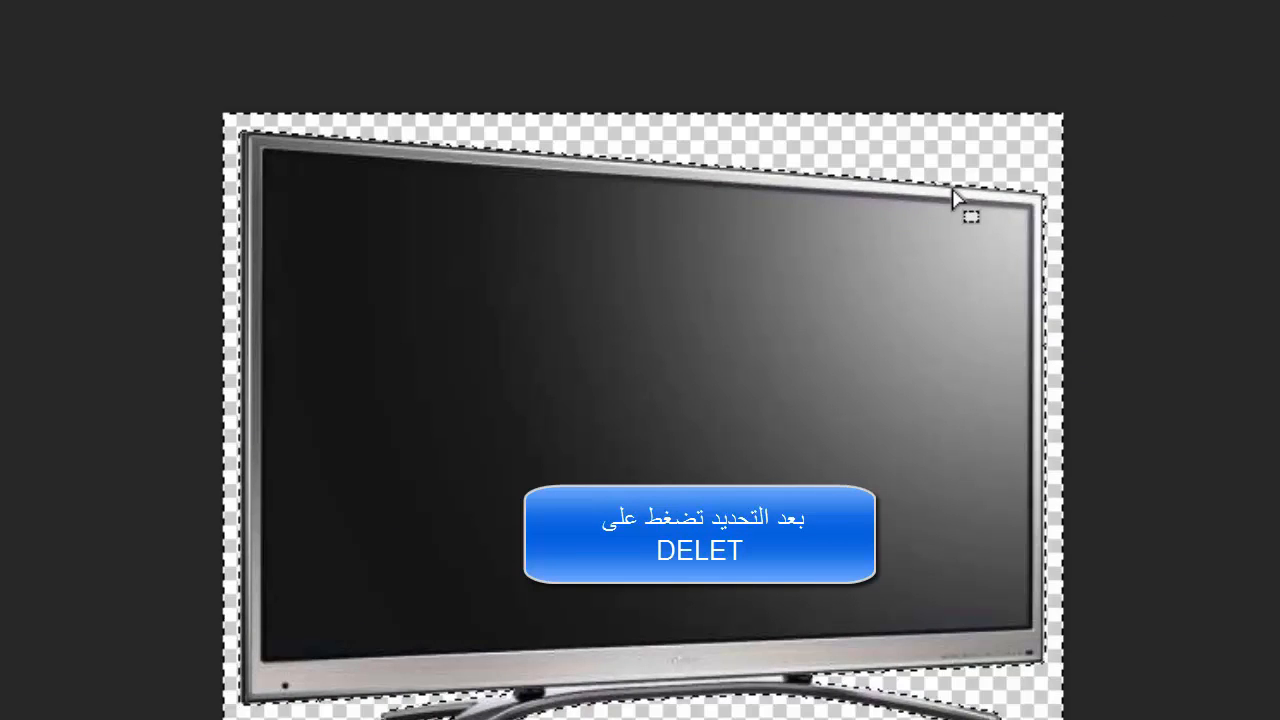
pyautogui.hotkey('ctrl', 'd')
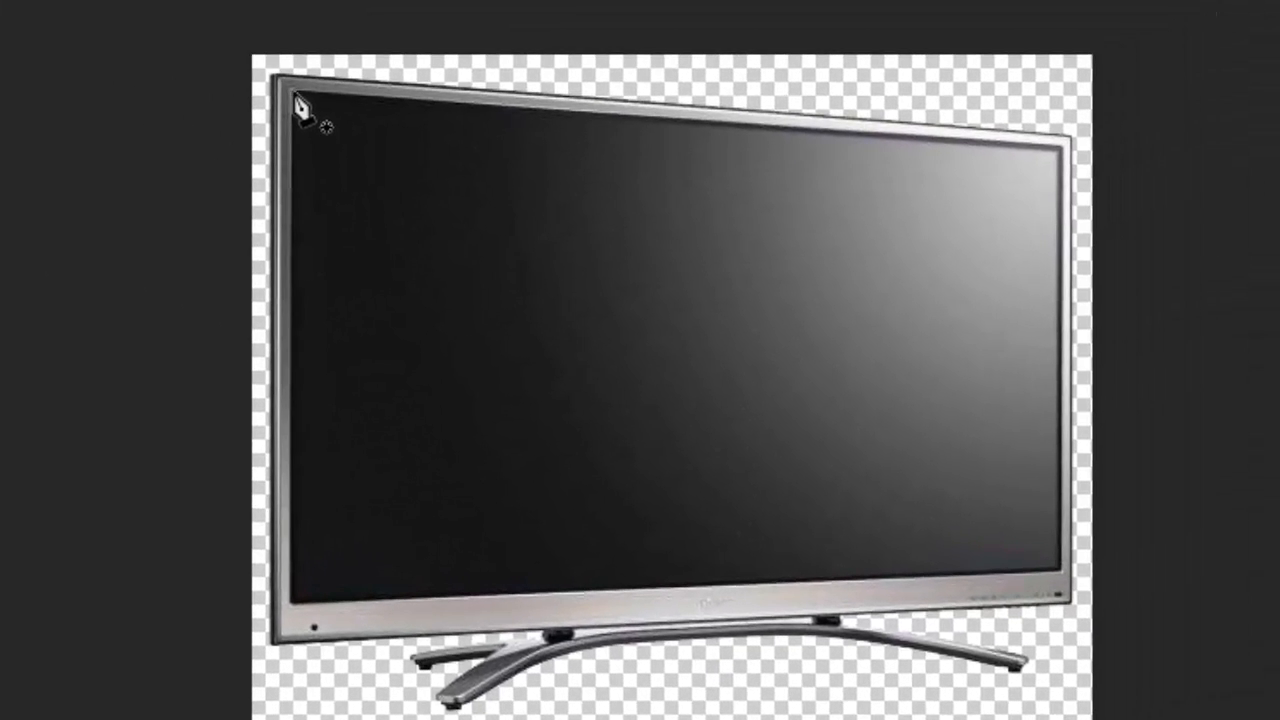
# Draw a closed four-corner path along the inner edge of the TV frame with the Pen tool in Path mode
pyautogui.click(294, 94)
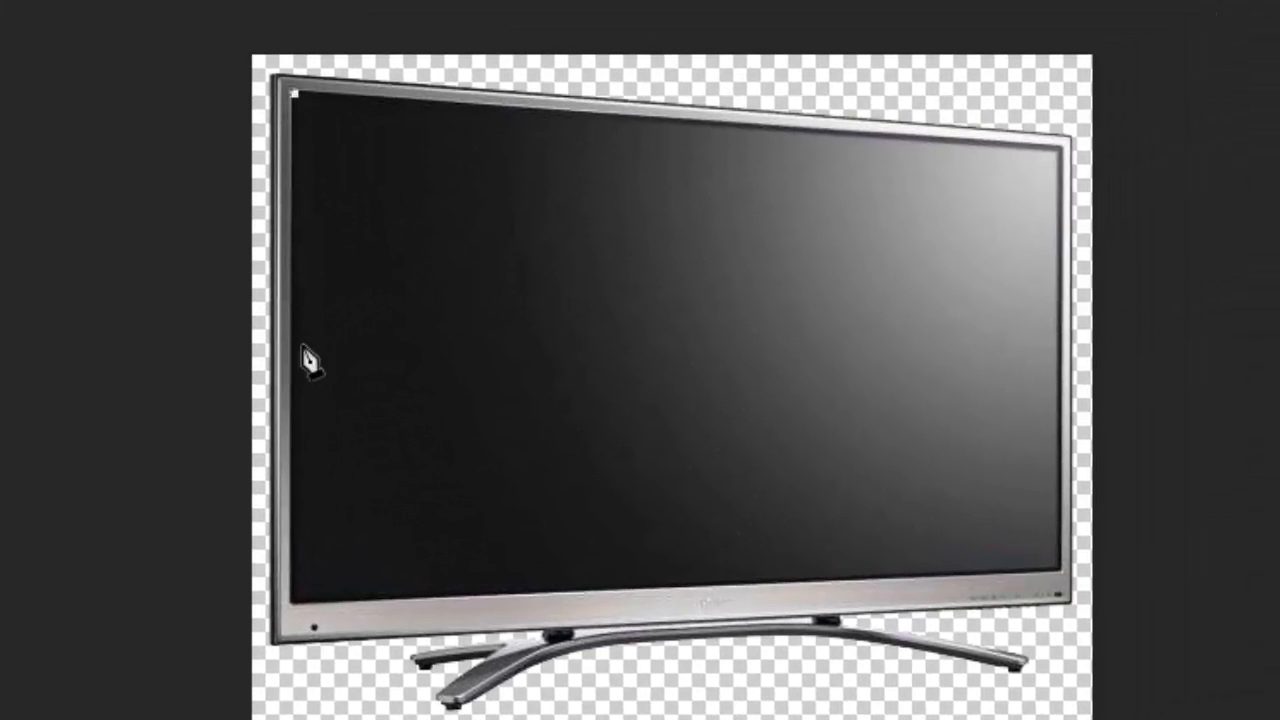
pyautogui.click(293, 601)
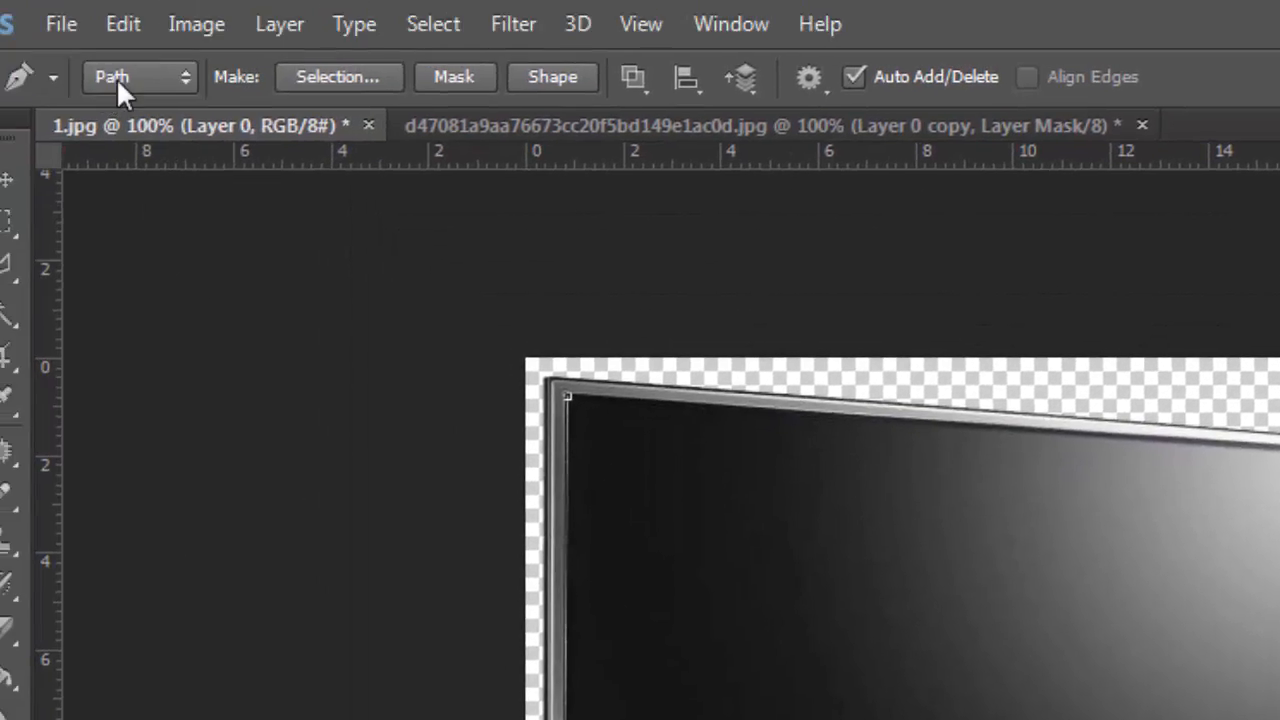
pyautogui.click(116, 77)
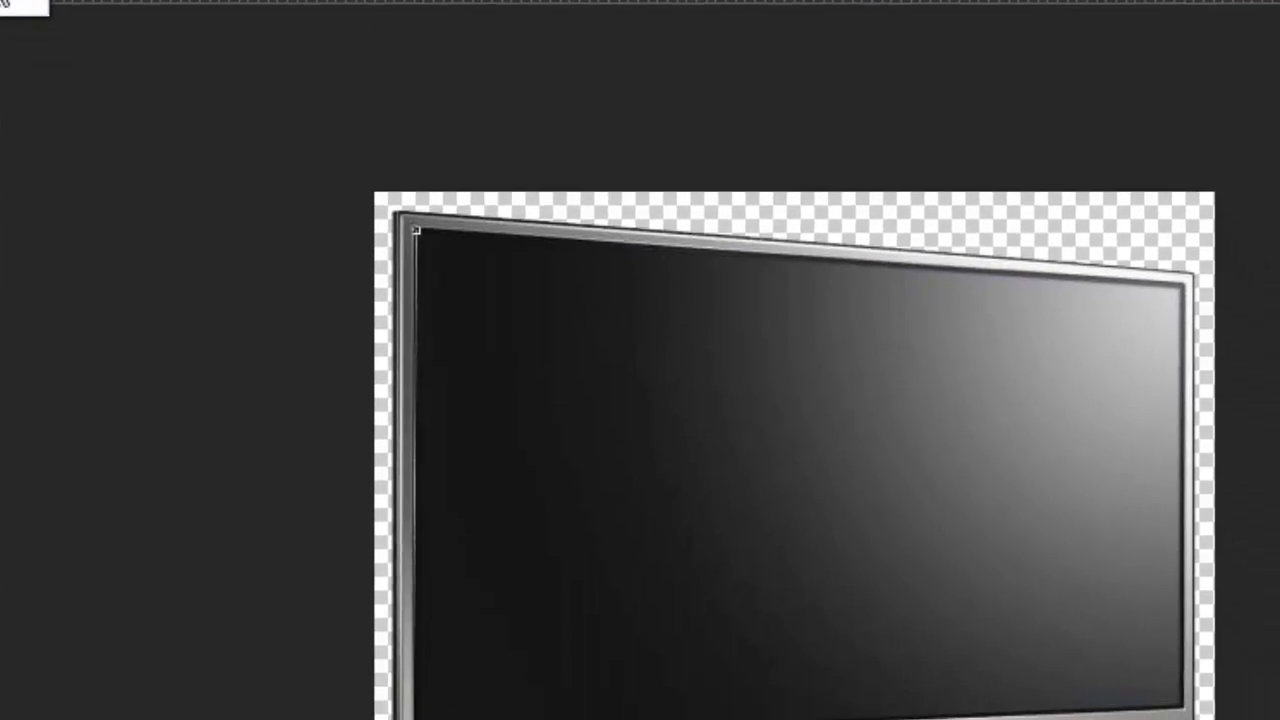
pyautogui.click(130, 141)
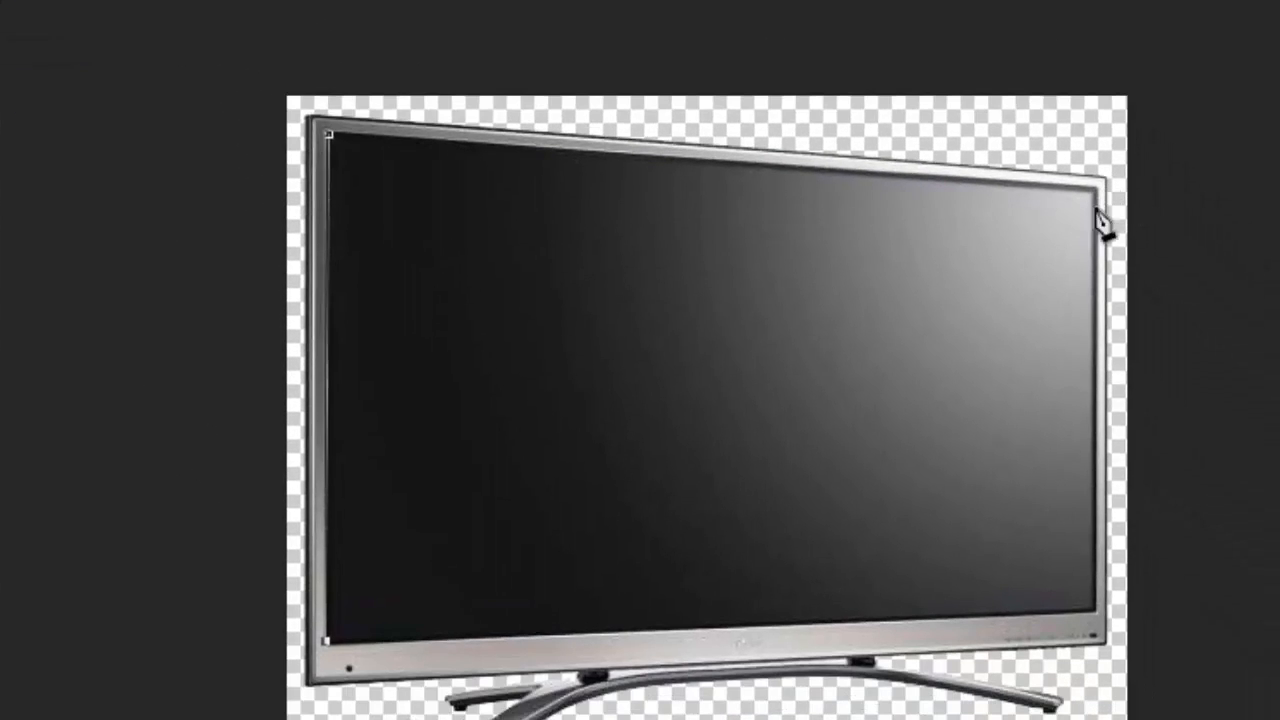
pyautogui.click(1093, 609)
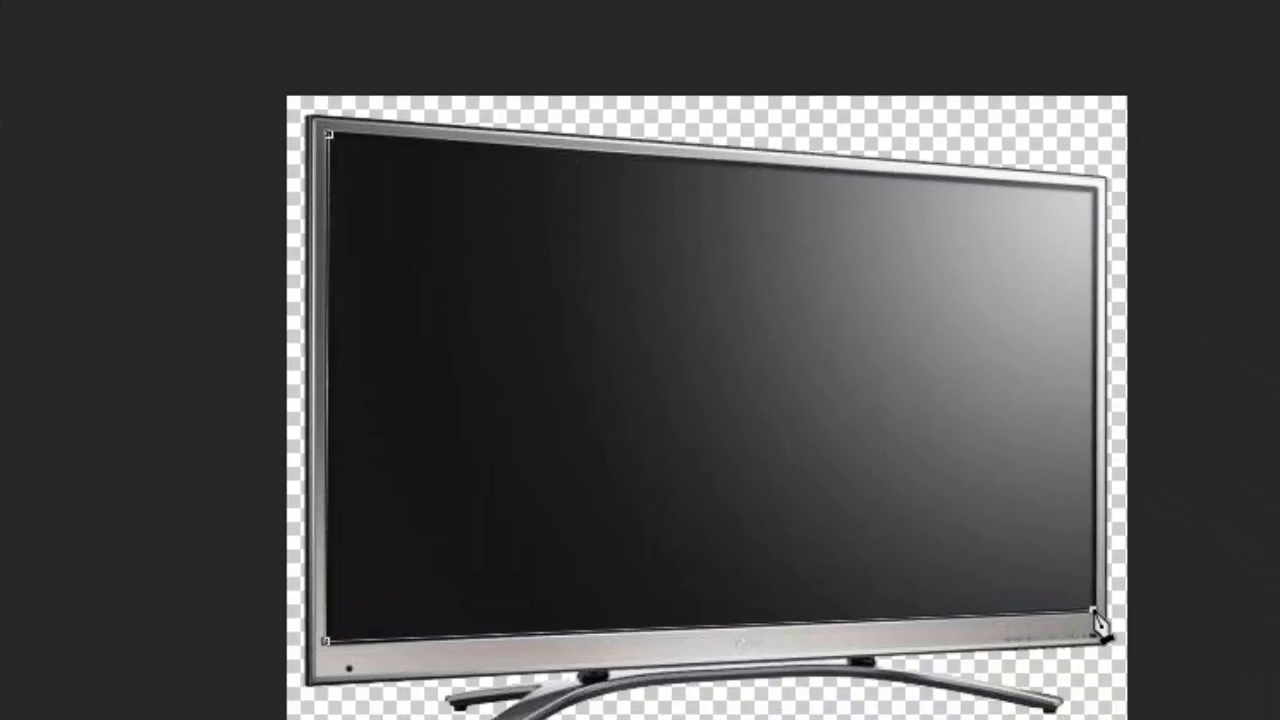
pyautogui.click(1094, 190)
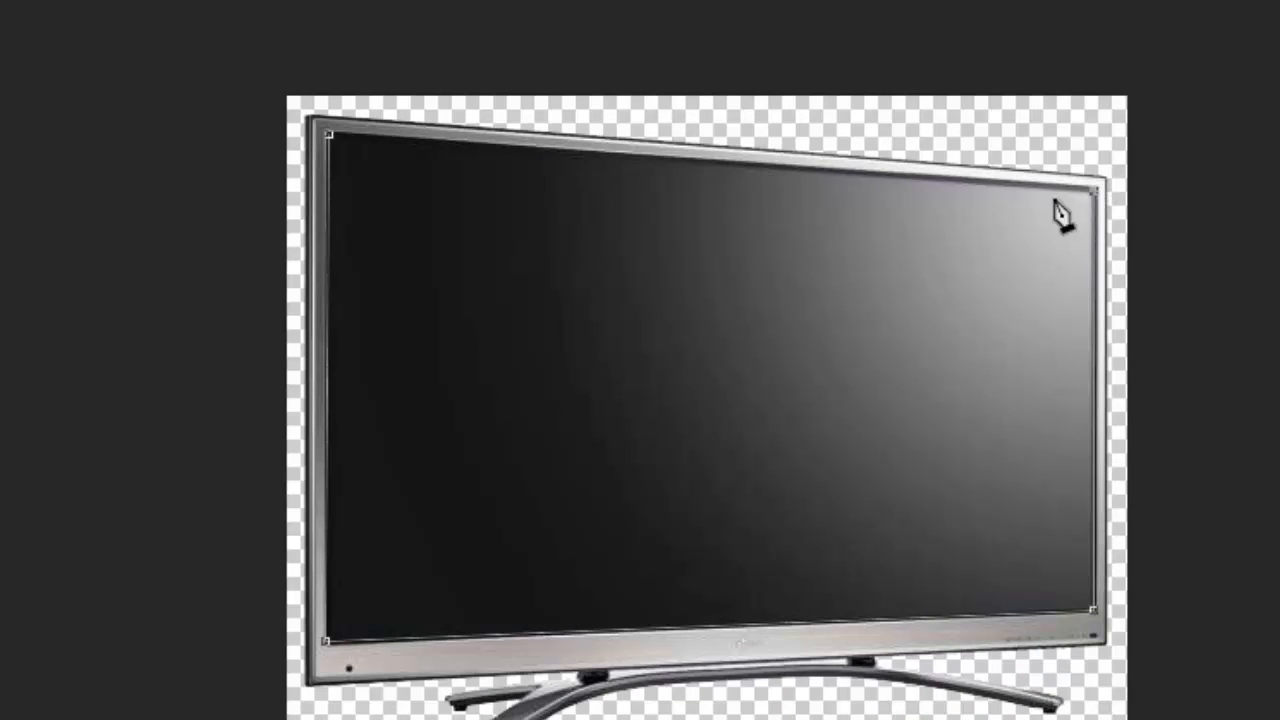
pyautogui.click(329, 134)
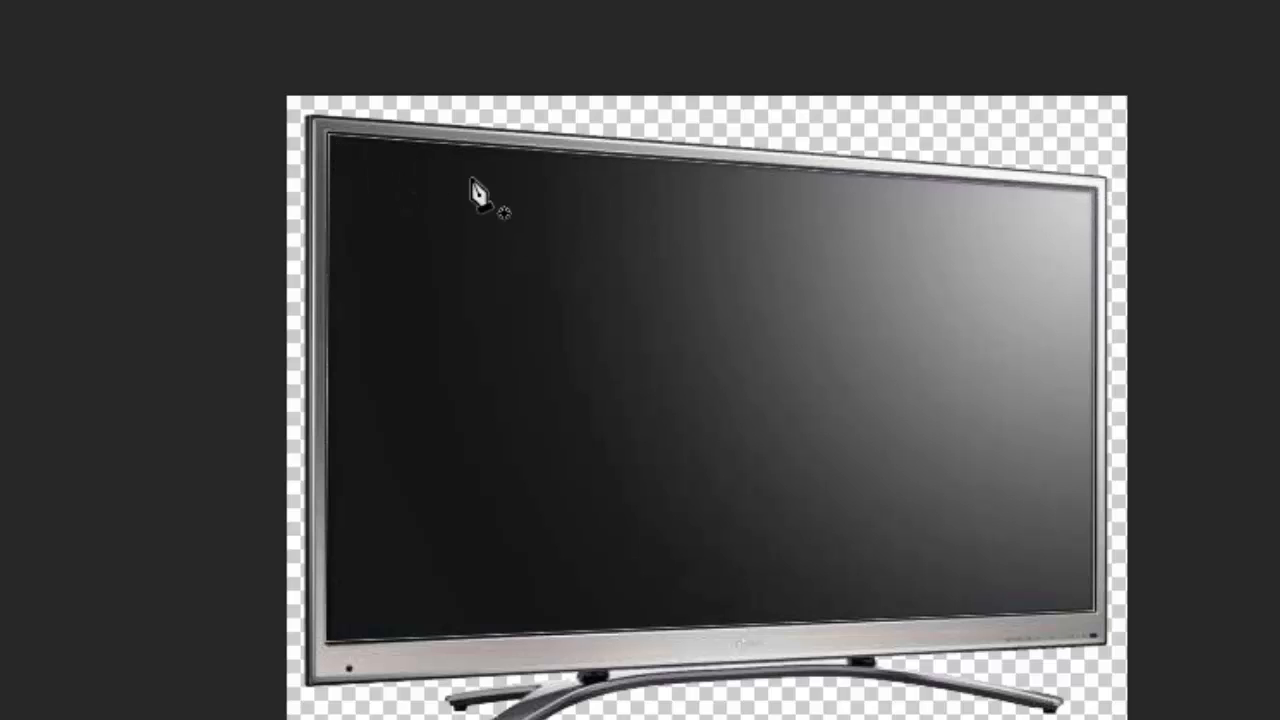
# Convert the path to a selection and delete the black screen area inside the TV frame, leaving nothing selected
pyautogui.rightClick(596, 242)
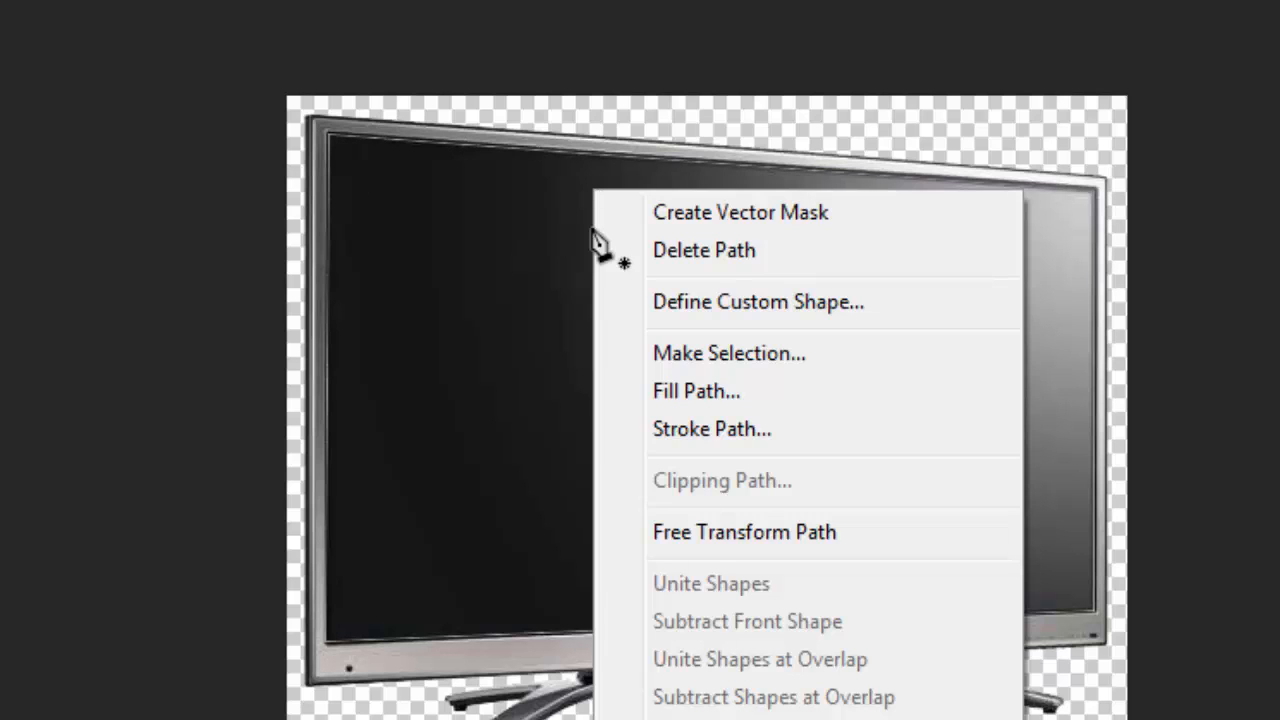
pyautogui.click(806, 354)
pyautogui.click(1118, 112)
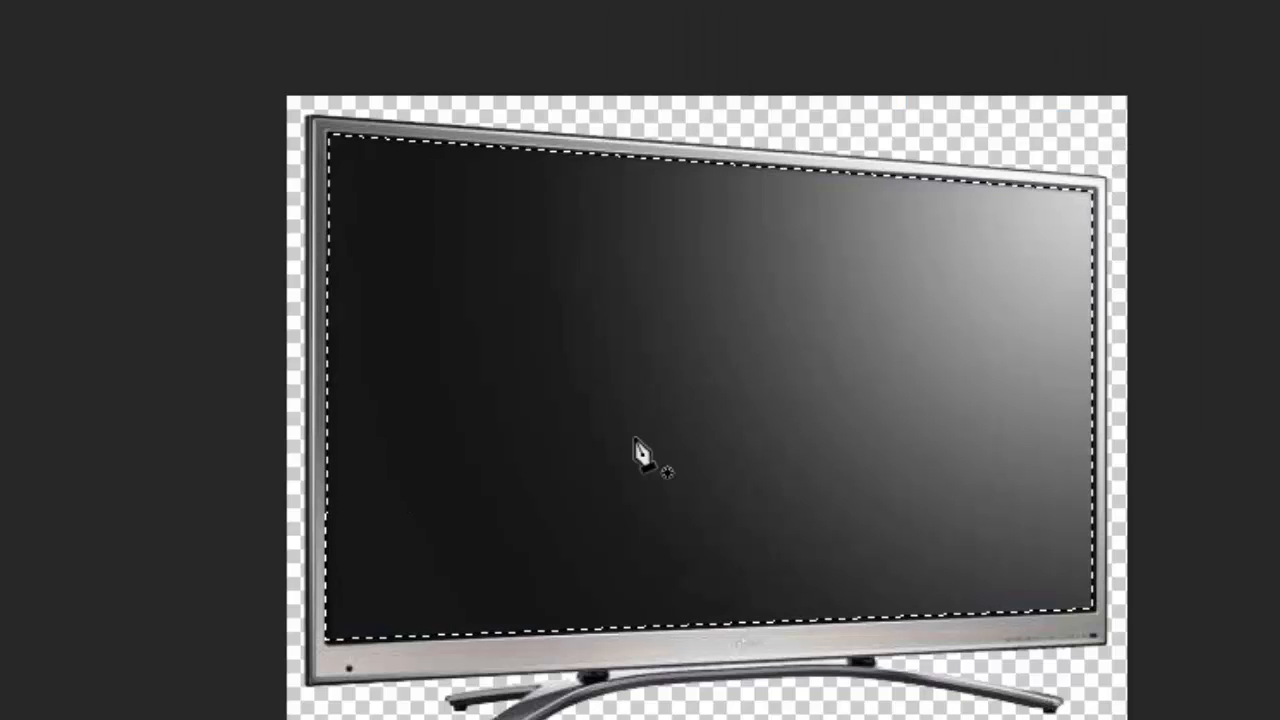
pyautogui.press('Delete')
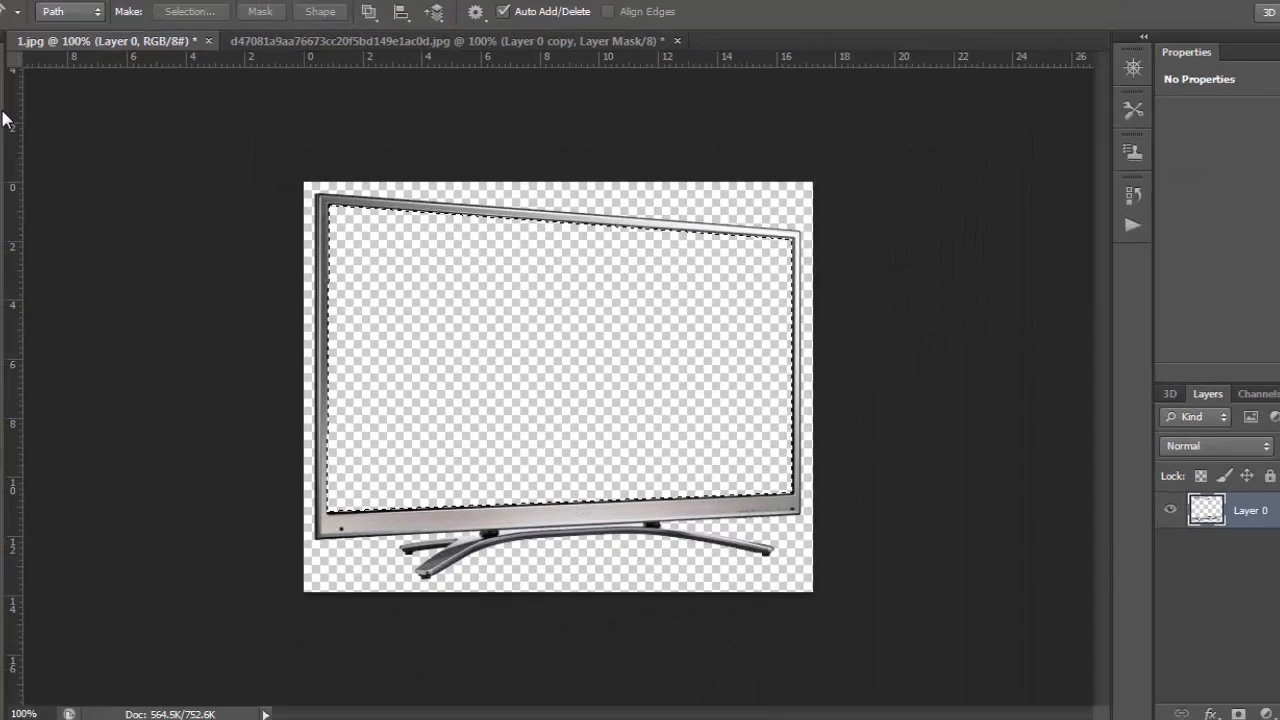
pyautogui.click(19, 121)
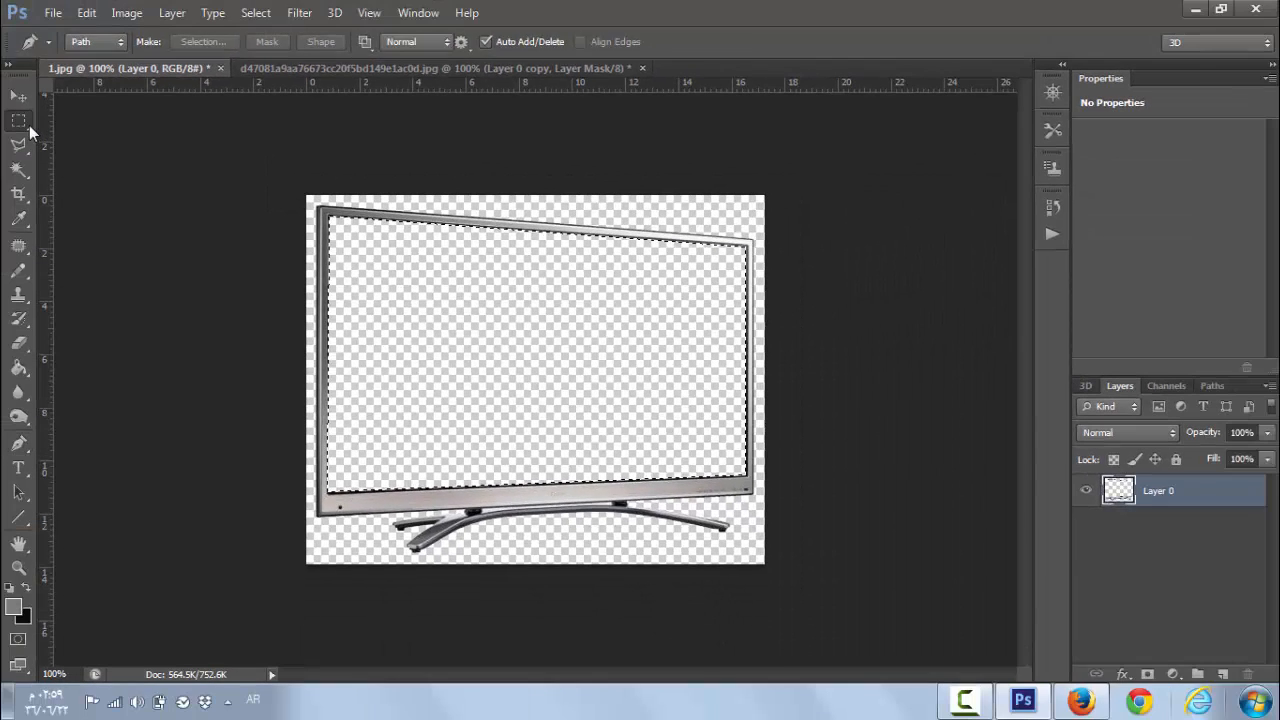
pyautogui.hotkey('ctrl', 'd')
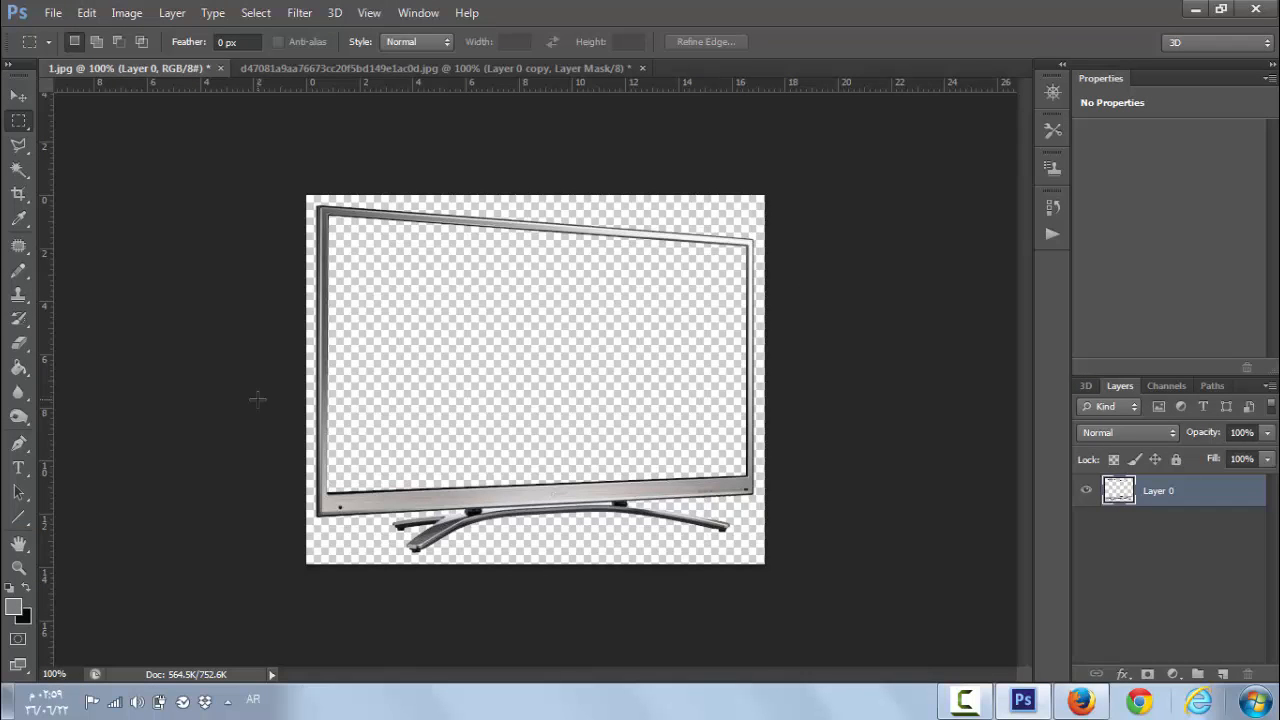
# Copy the entire TV frame image and paste it into the cheetah document as a new layer
pyautogui.hotkey('ctrl', 'a')
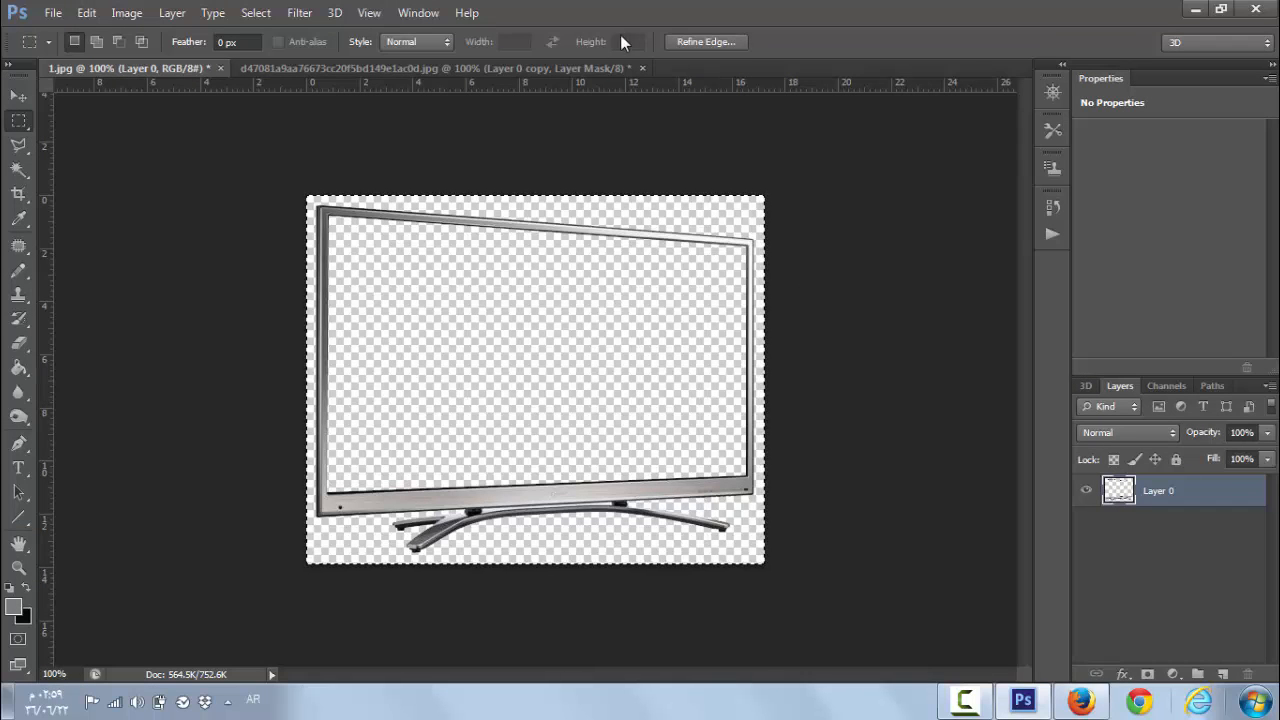
pyautogui.click(519, 67)
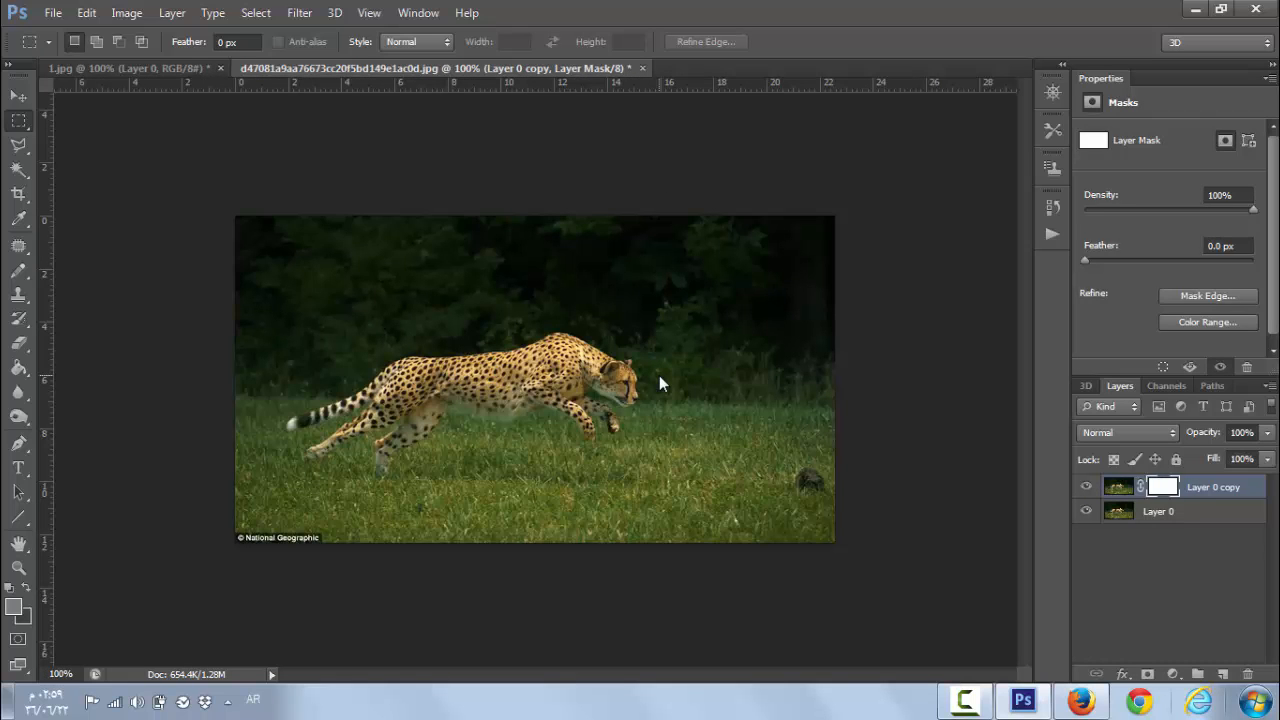
pyautogui.hotkey('ctrl', 'v')
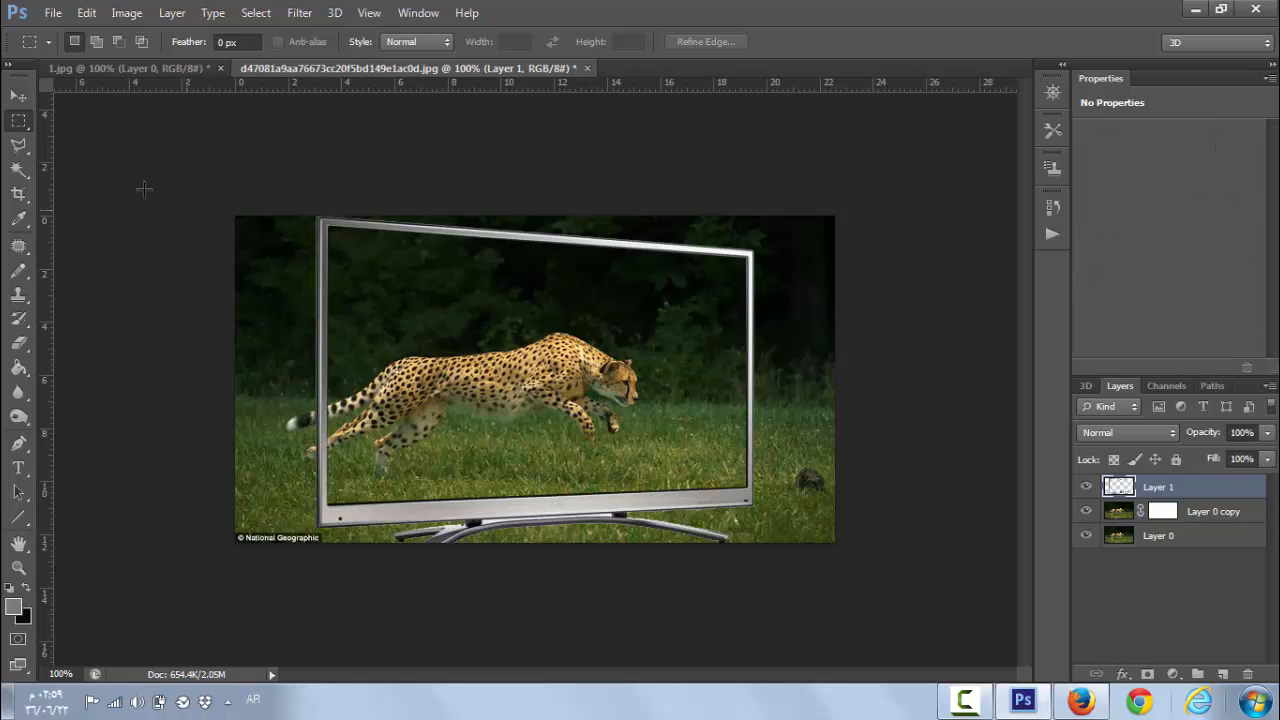
# Move the TV frame on Layer 1 toward the photo's left edge so it encloses the whole cheetah
pyautogui.press('v')
pyautogui.moveTo(454, 307); pyautogui.dragTo(405, 309)
pyautogui.hotkey('ctrl', 'z')
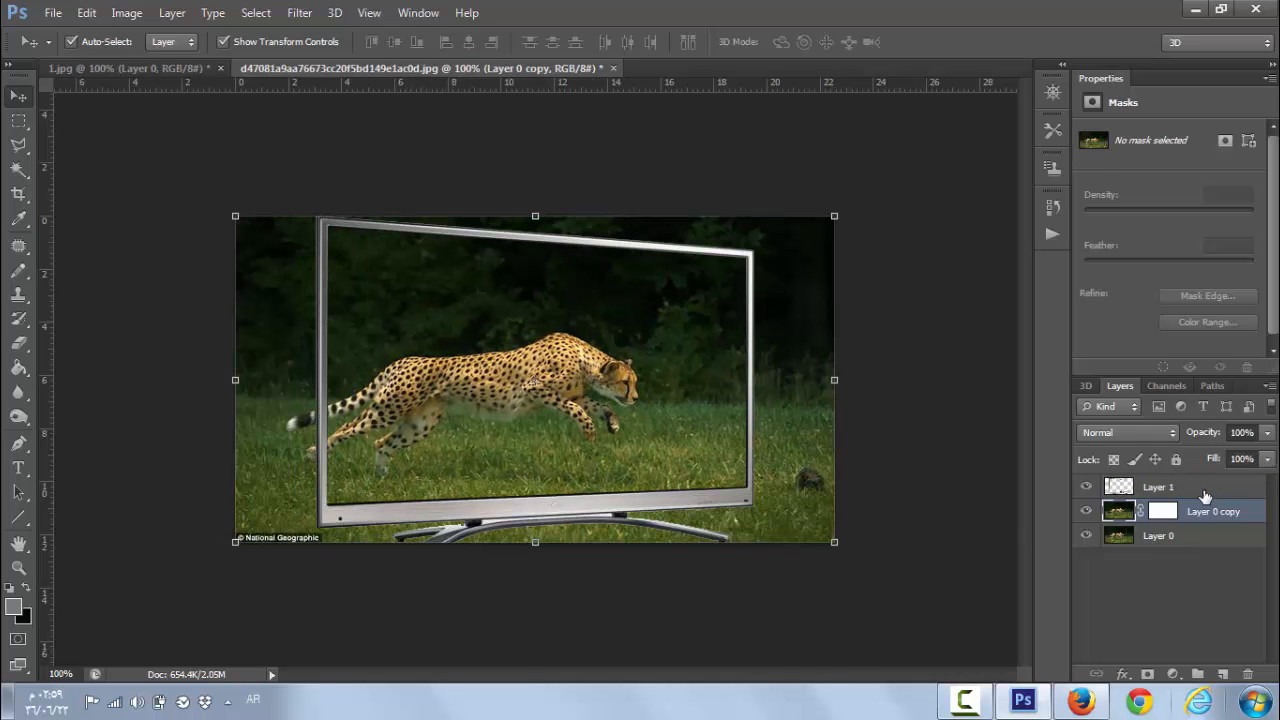
pyautogui.click(1207, 490)
pyautogui.moveTo(549, 242); pyautogui.dragTo(490, 246)
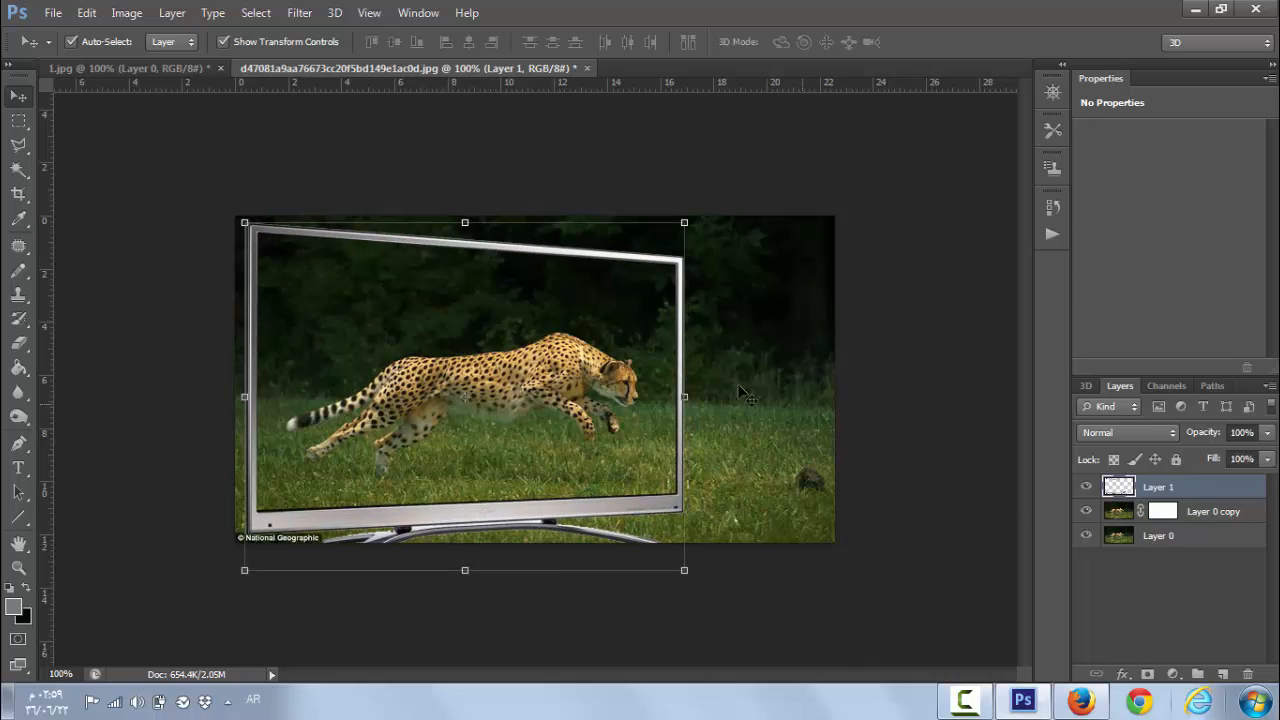
# Scale the TV frame to 76.17% width and 90.05% height so the cheetah's head extends beyond its right side
pyautogui.moveTo(684, 396); pyautogui.dragTo(593, 396)
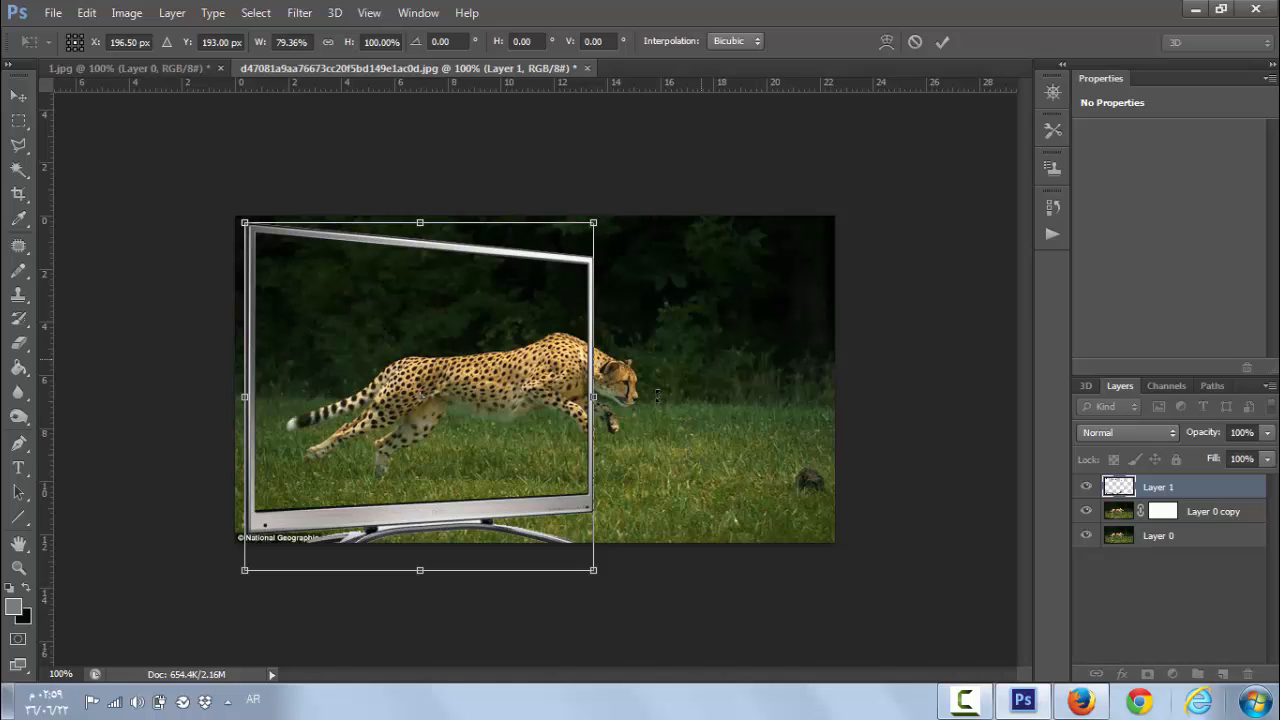
pyautogui.moveTo(592, 397); pyautogui.dragTo(579, 397)
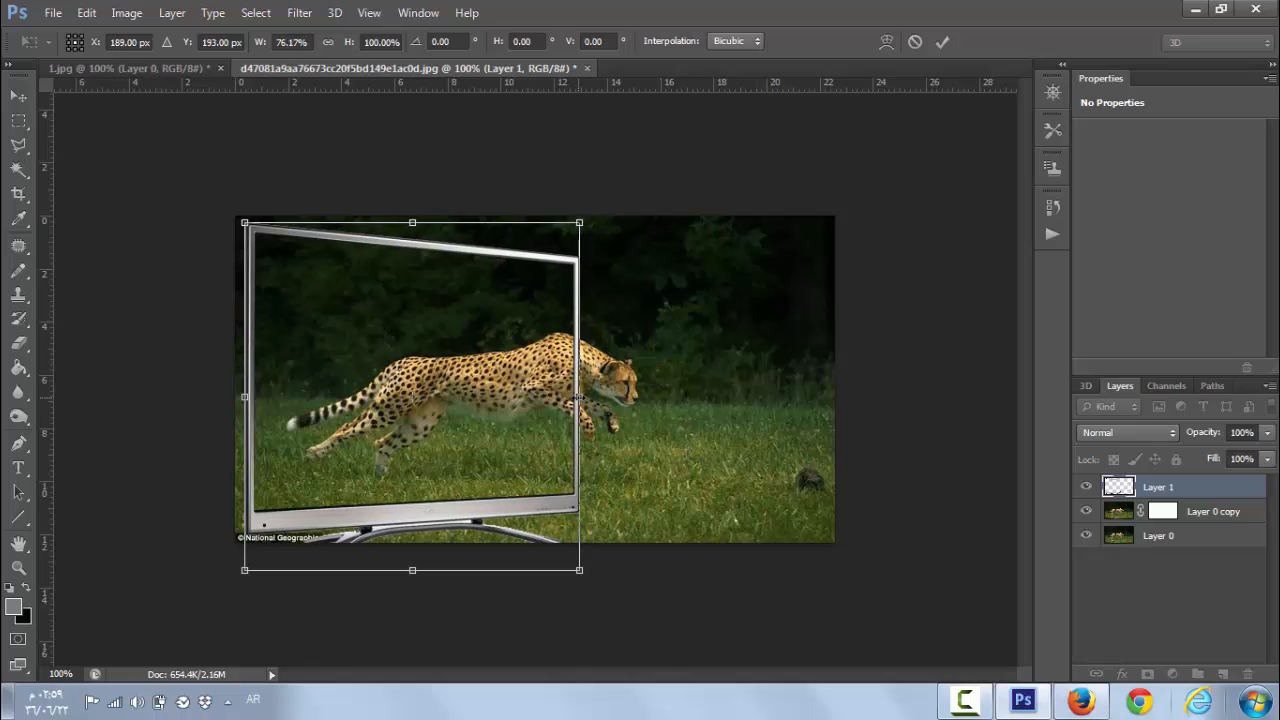
pyautogui.moveTo(412, 224); pyautogui.dragTo(412, 238)
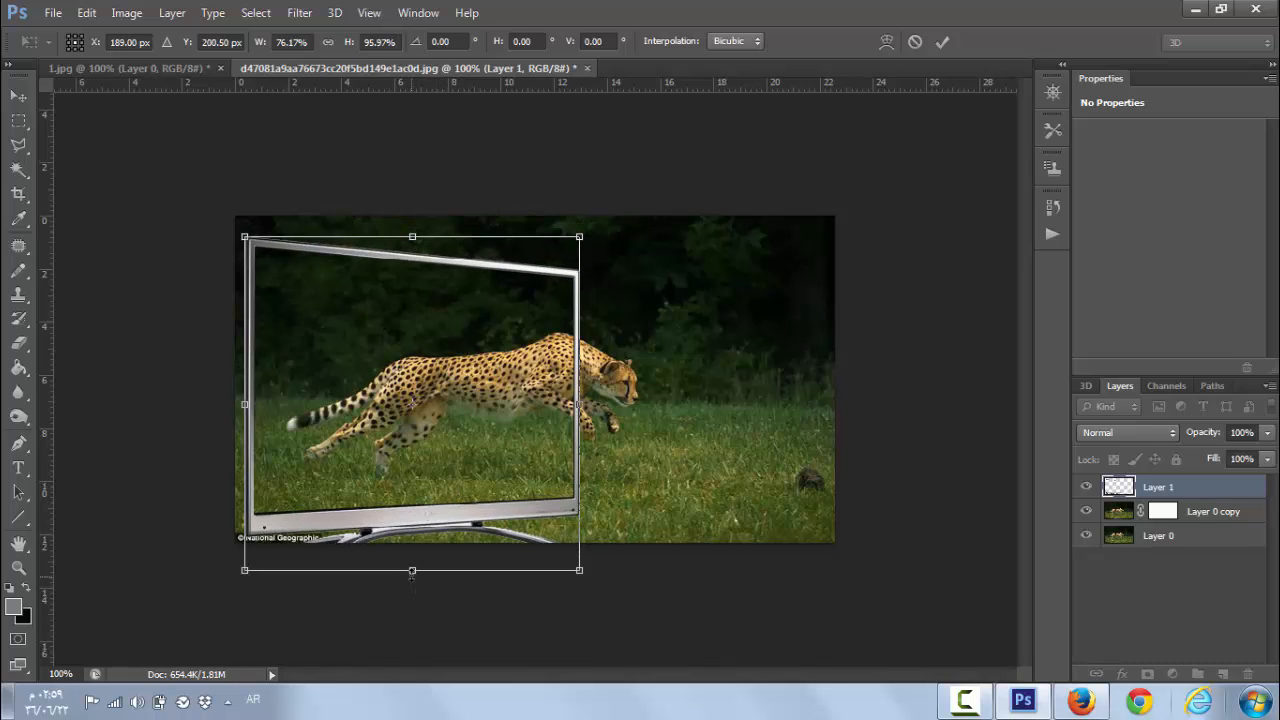
pyautogui.moveTo(412, 569); pyautogui.dragTo(412, 553)
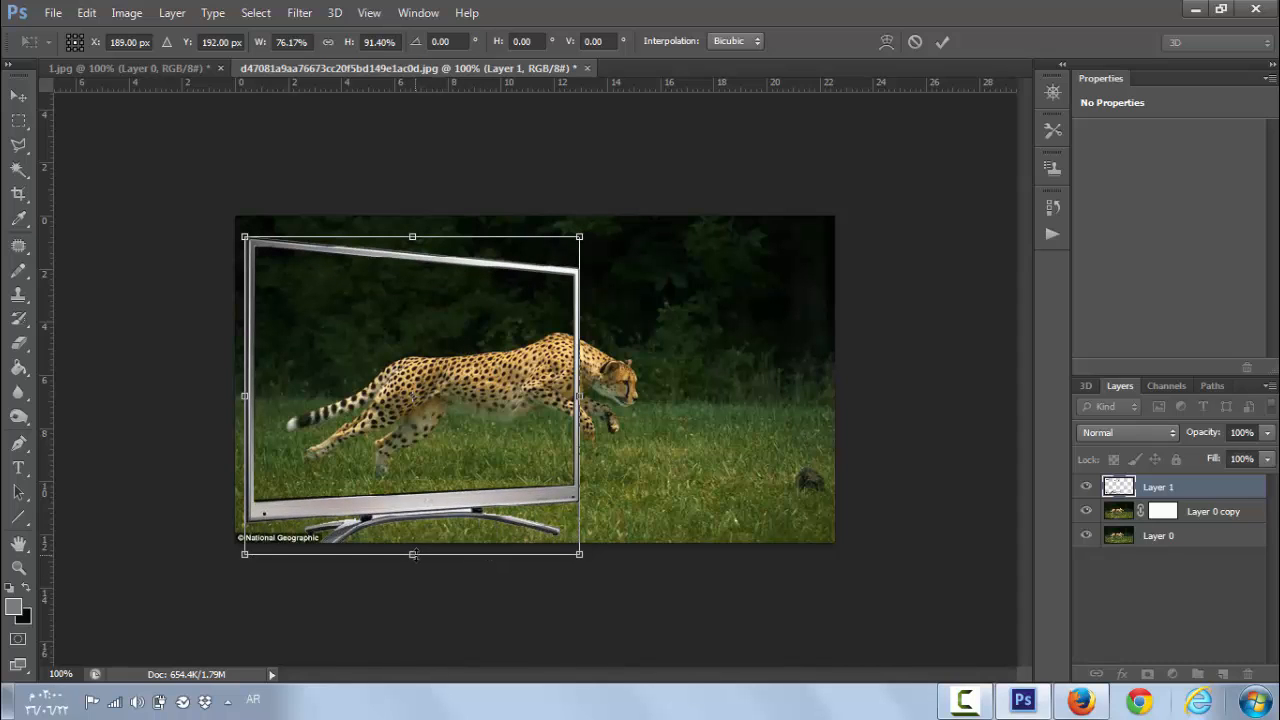
pyautogui.moveTo(416, 547); pyautogui.dragTo(416, 543)
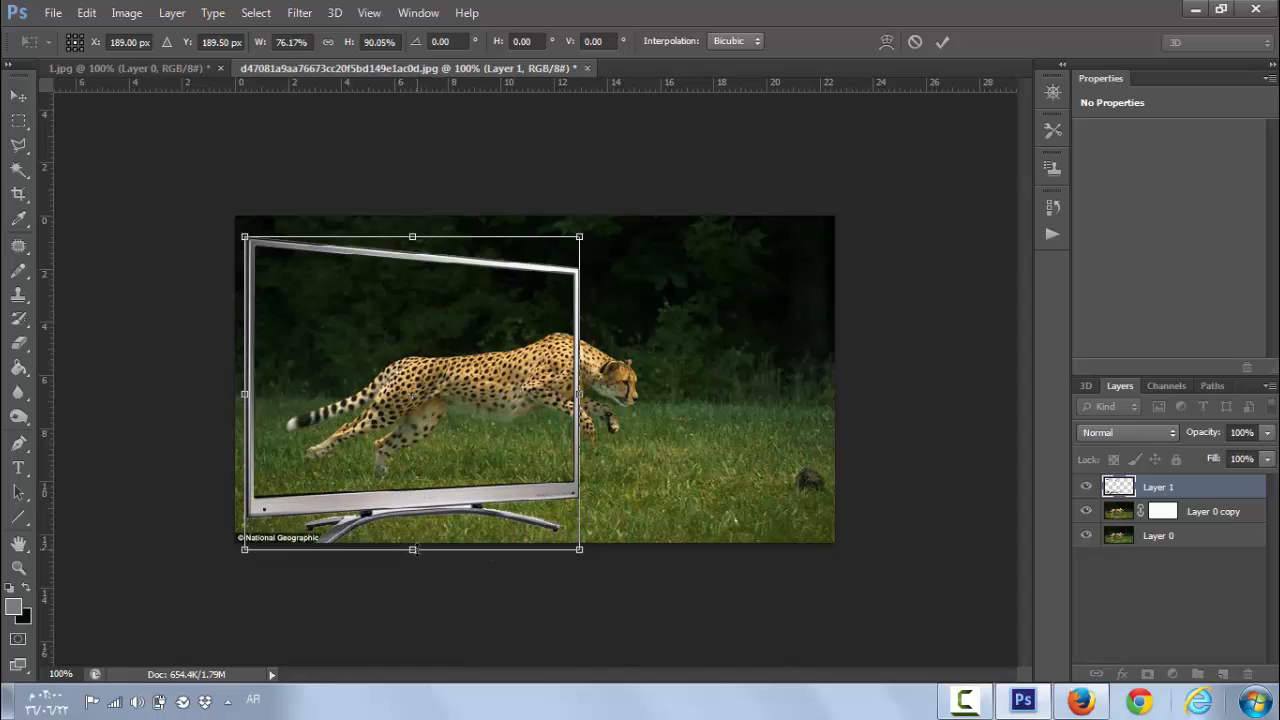
pyautogui.press('Return')
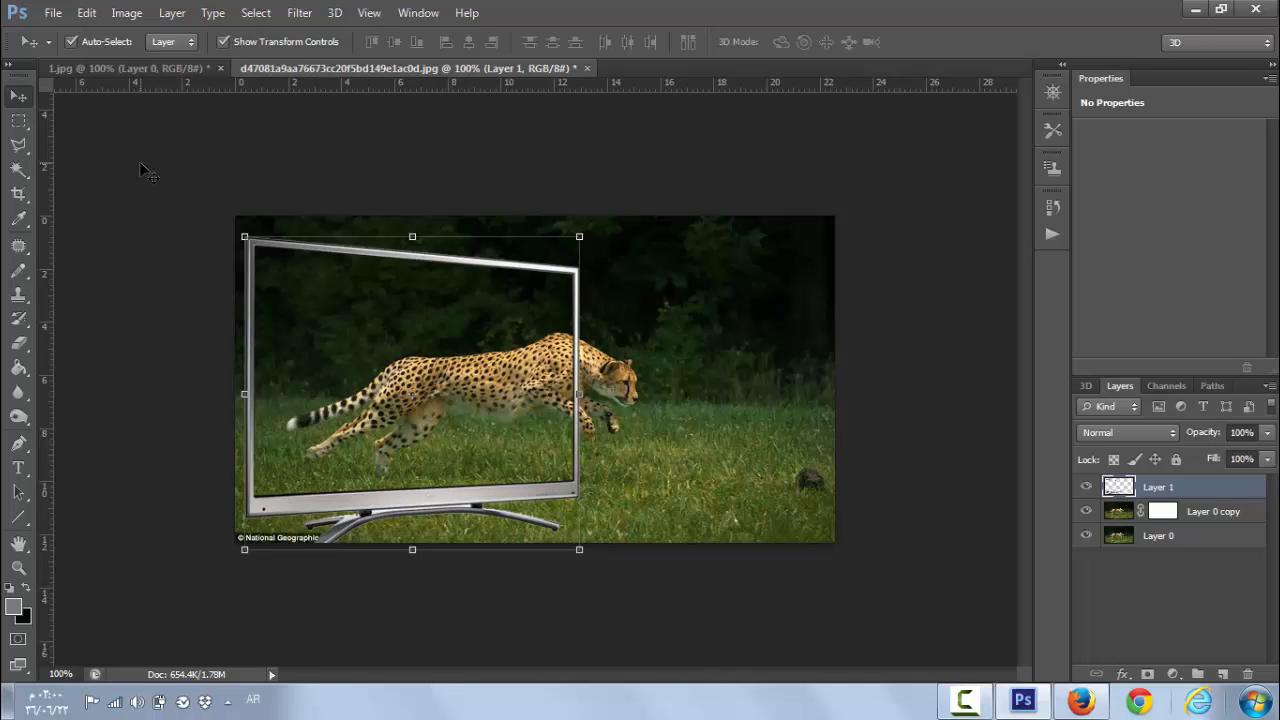
pyautogui.click(18, 120)
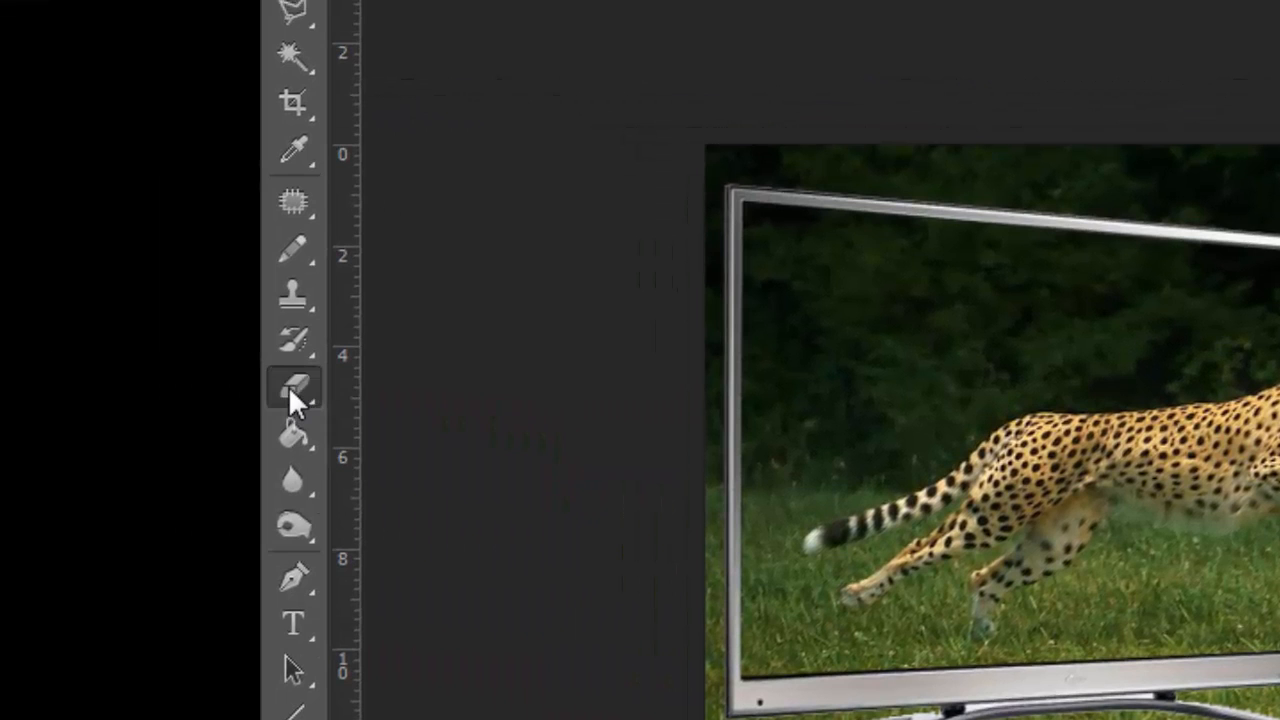
# Erase the TV frame's right edge on Layer 1 where it crosses the cheetah's neck and front legs, using a 17 px Eraser
pyautogui.rightClick(288, 386)
pyautogui.click(509, 383)
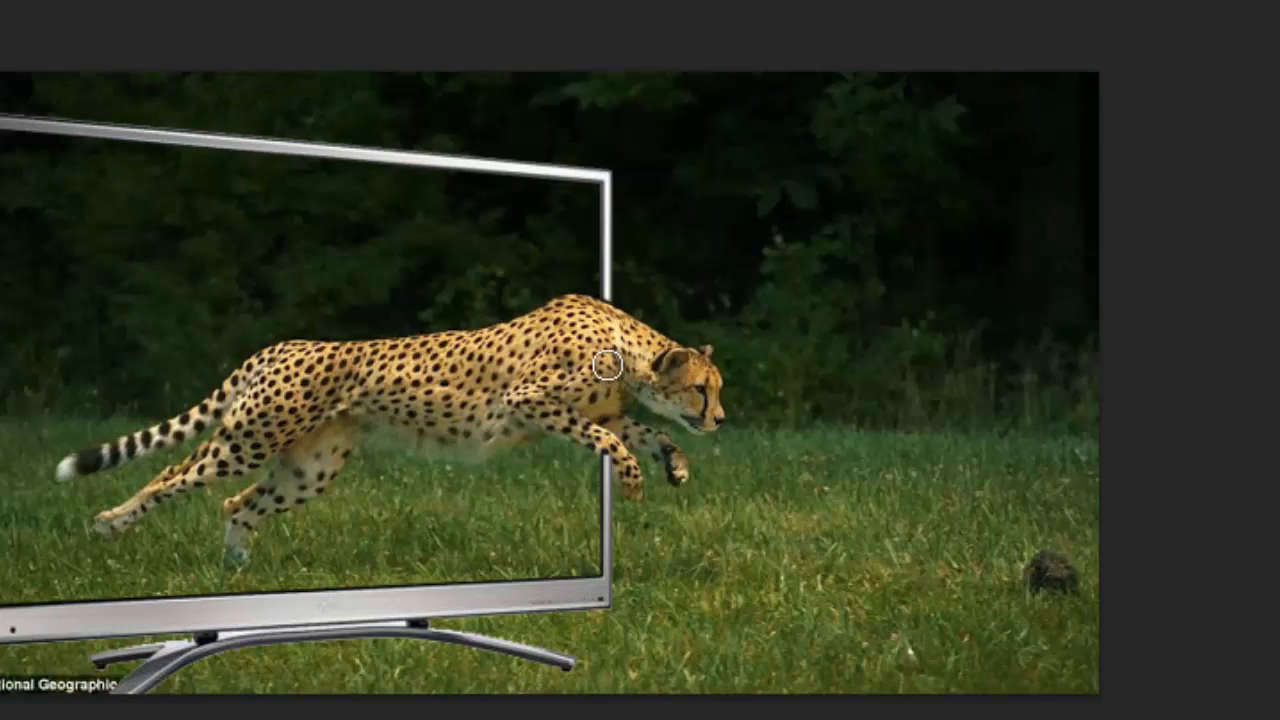
pyautogui.hotkey('ctrl', 'z')
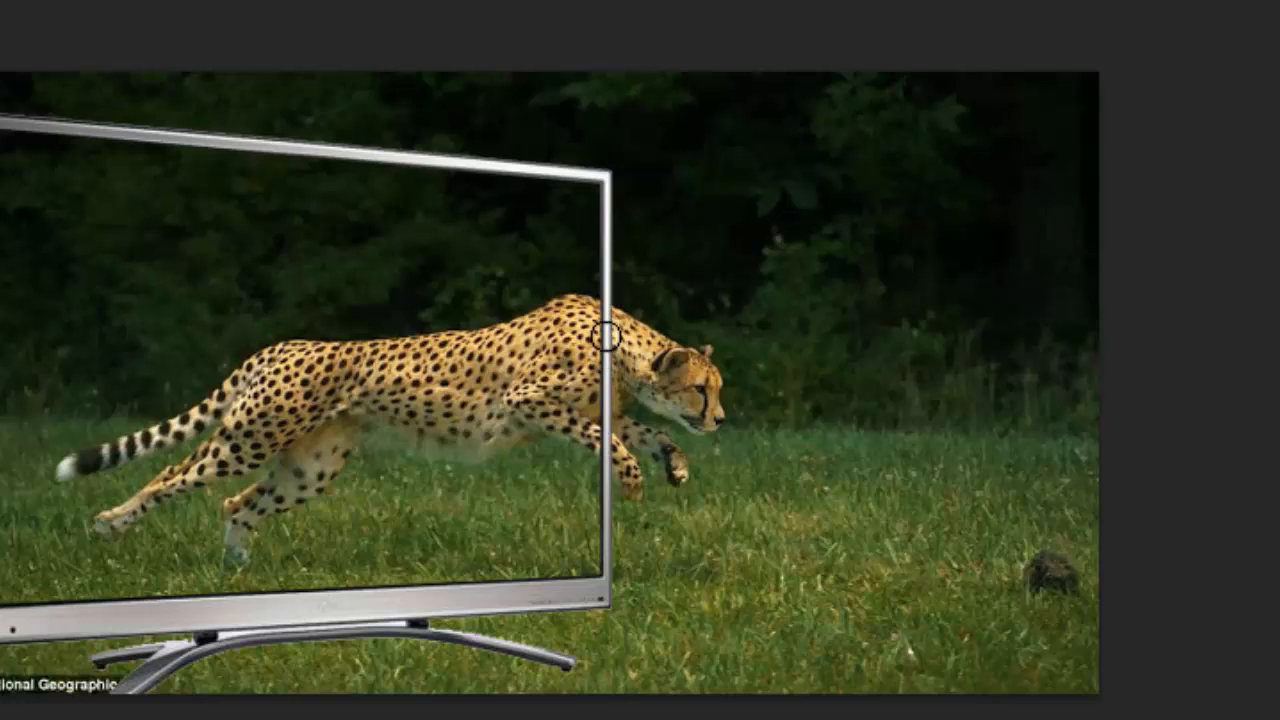
pyautogui.moveTo(605, 321); pyautogui.dragTo(605, 418)
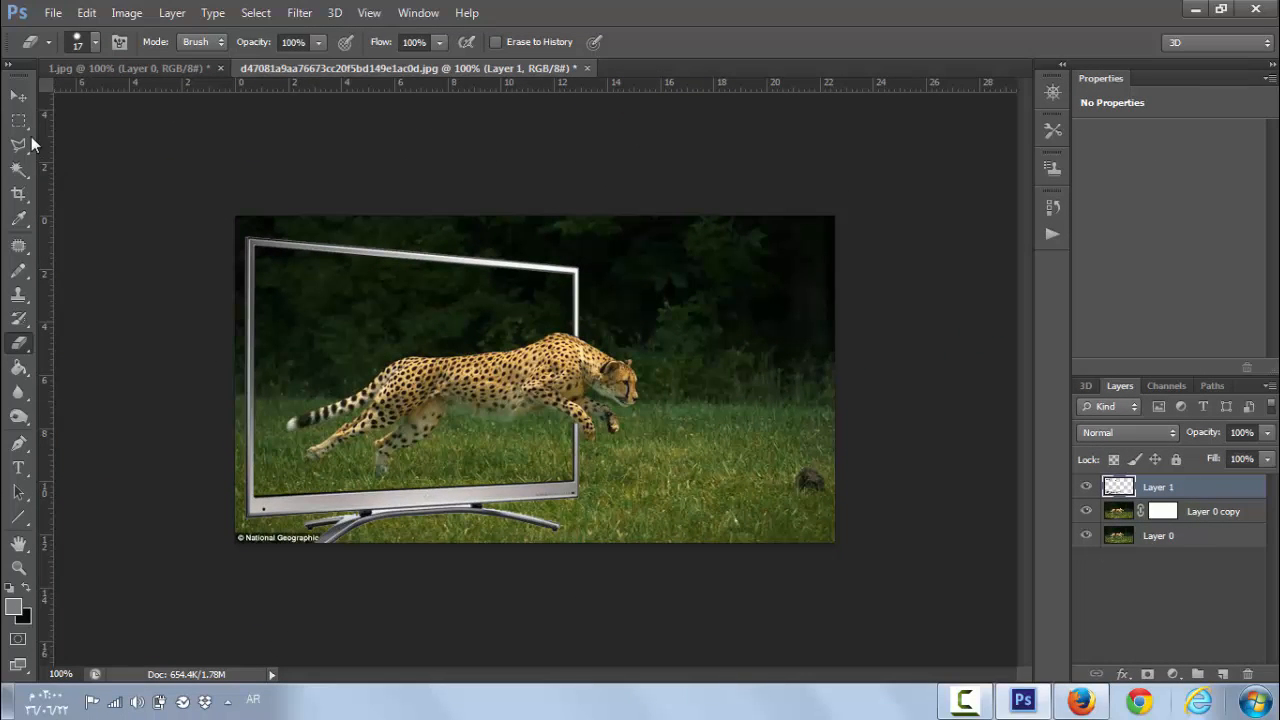
# Enter Quick Mask mode on Layer 1 and choose the Line tool
pyautogui.click(18, 120)
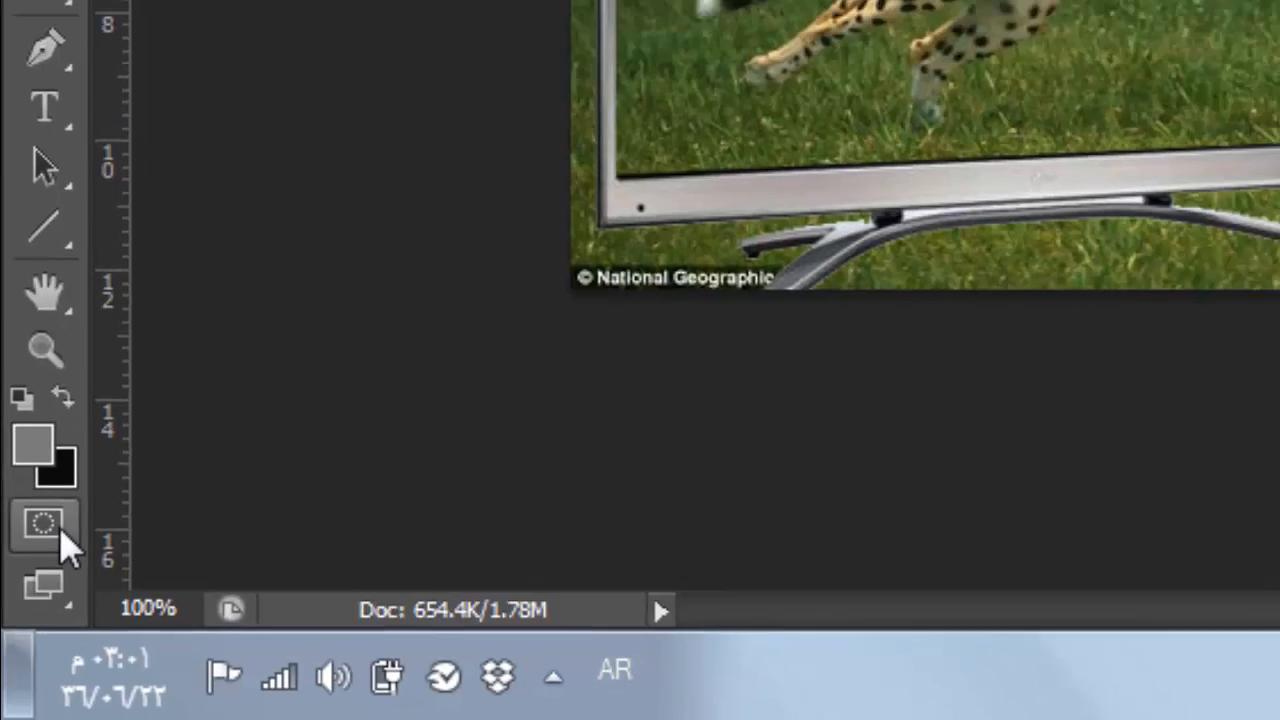
pyautogui.click(65, 501)
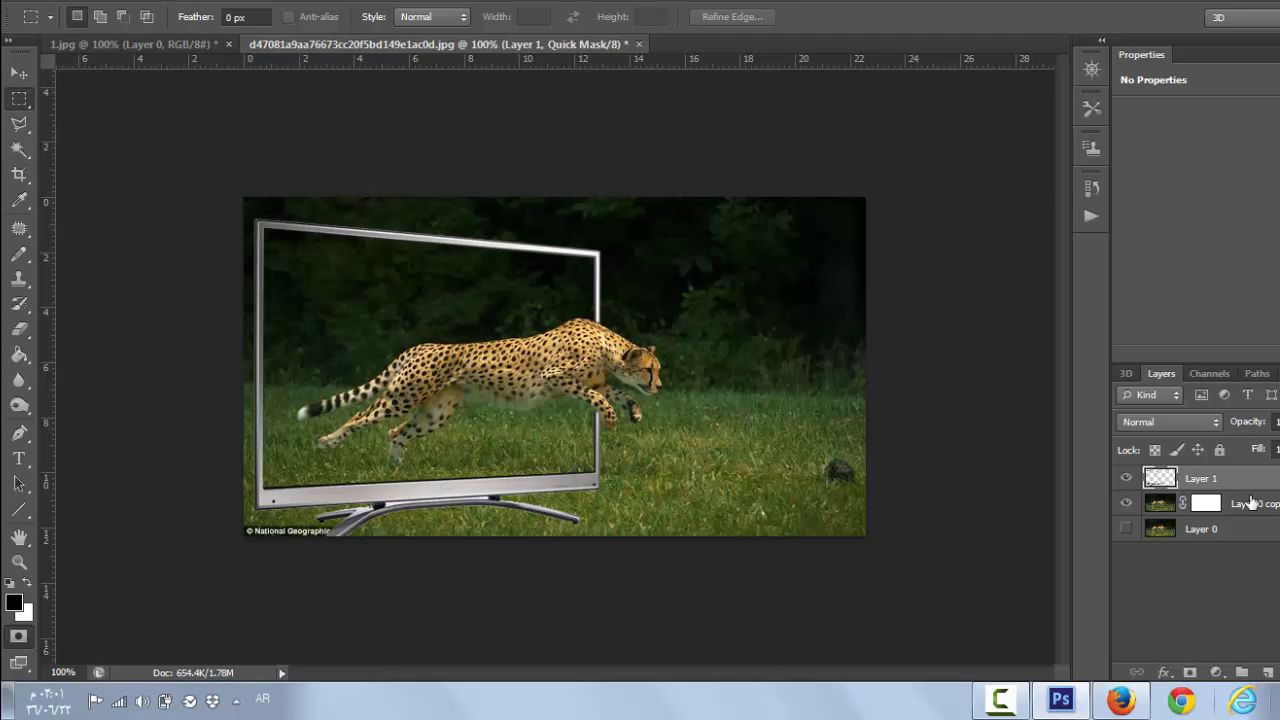
pyautogui.press('u')
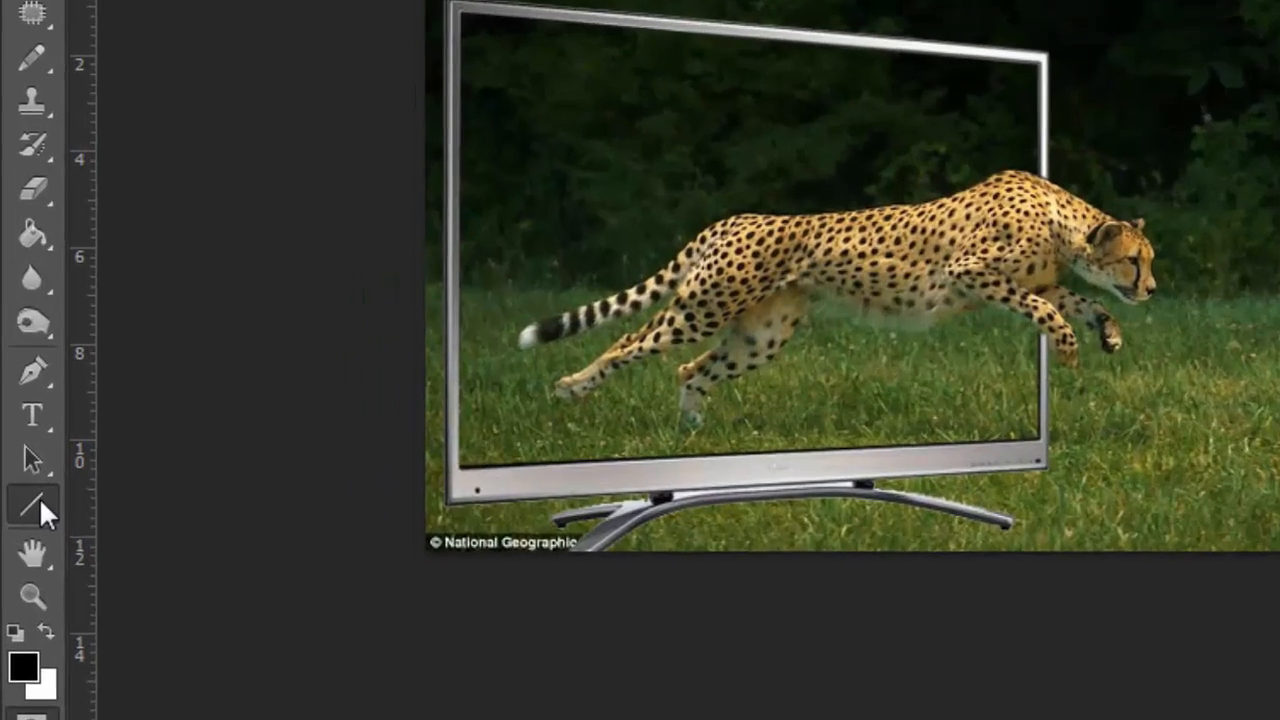
pyautogui.click(19, 509)
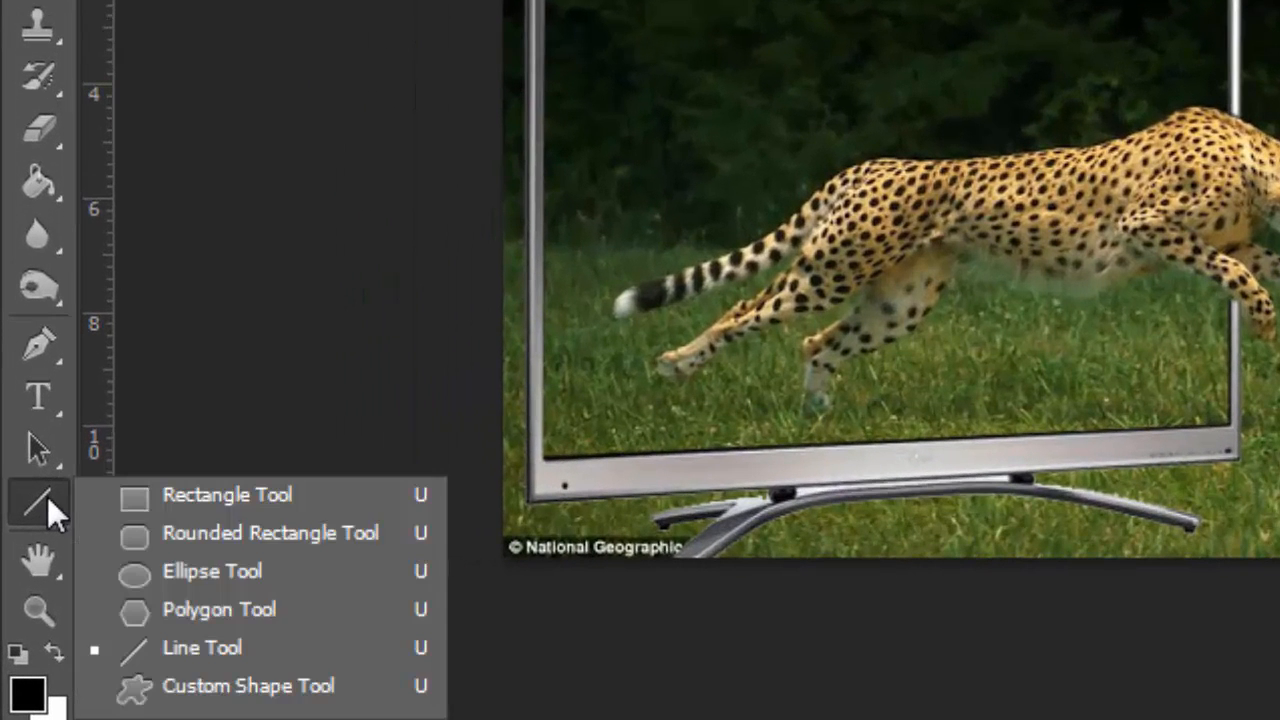
pyautogui.click(274, 648)
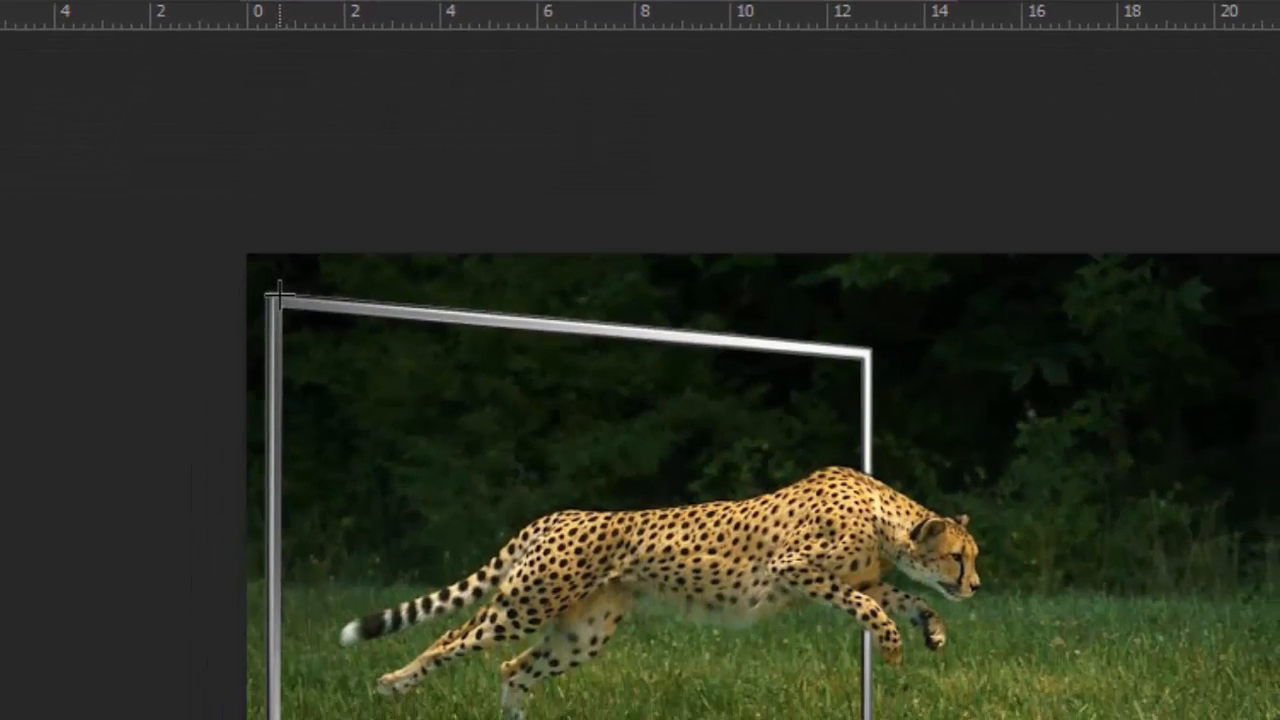
pyautogui.moveTo(279, 295); pyautogui.dragTo(418, 322)
pyautogui.hotkey('ctrl', 'z')
pyautogui.moveTo(279, 299); pyautogui.dragTo(360, 314)
pyautogui.hotkey('ctrl', 'z')
# Cover all four sides of the TV frame, including the thick lower bezel, with quick-mask lines
pyautogui.moveTo(279, 299); pyautogui.dragTo(869, 352)
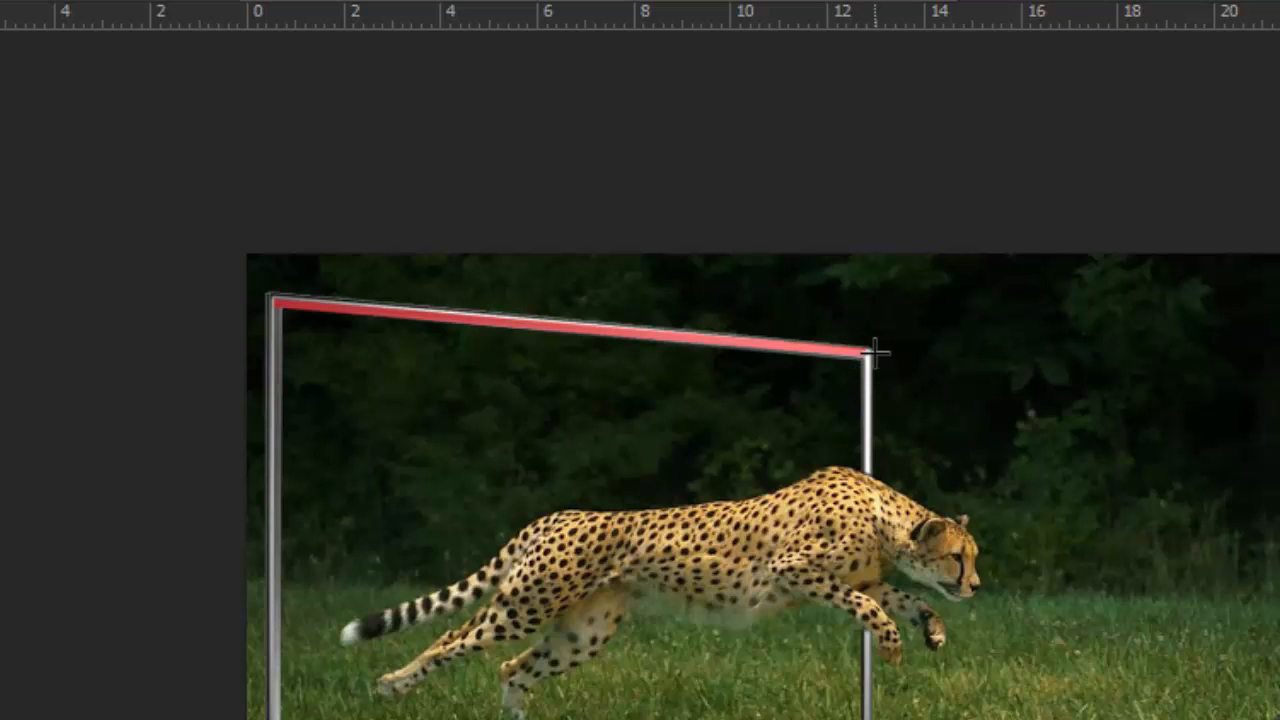
pyautogui.moveTo(869, 352); pyautogui.dragTo(868, 719)
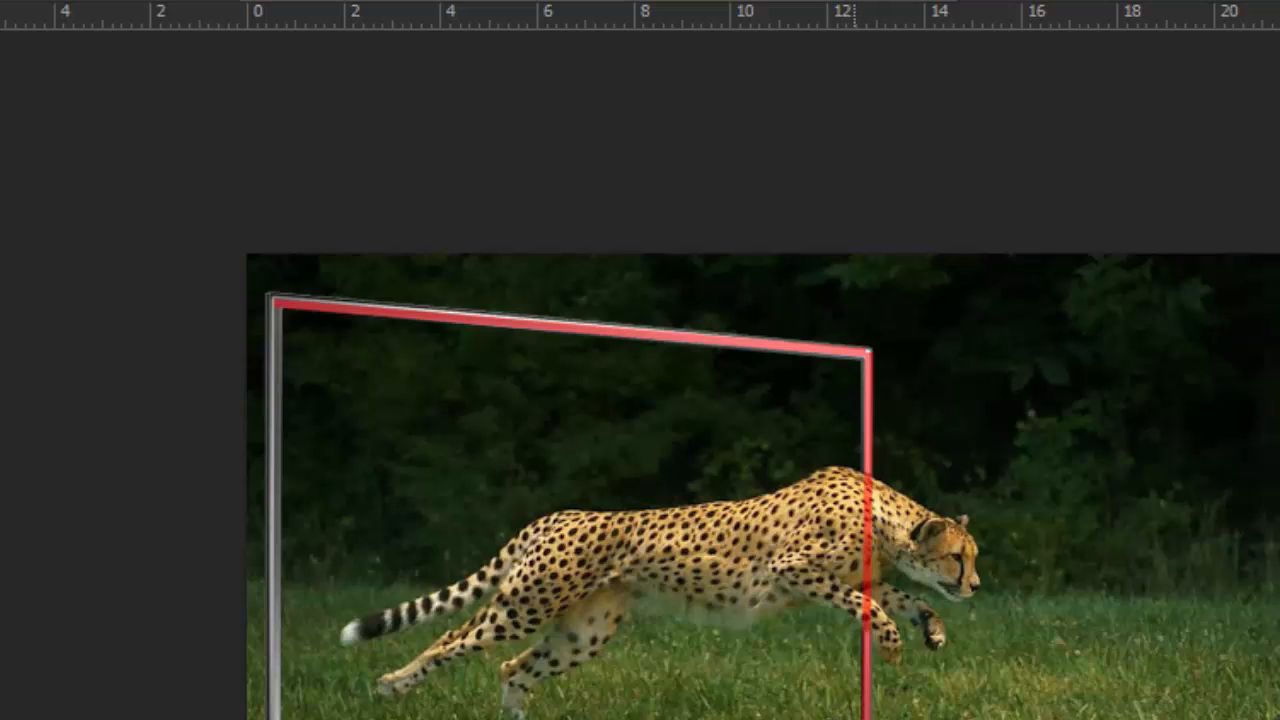
pyautogui.moveTo(730, 719); pyautogui.dragTo(92, 719)
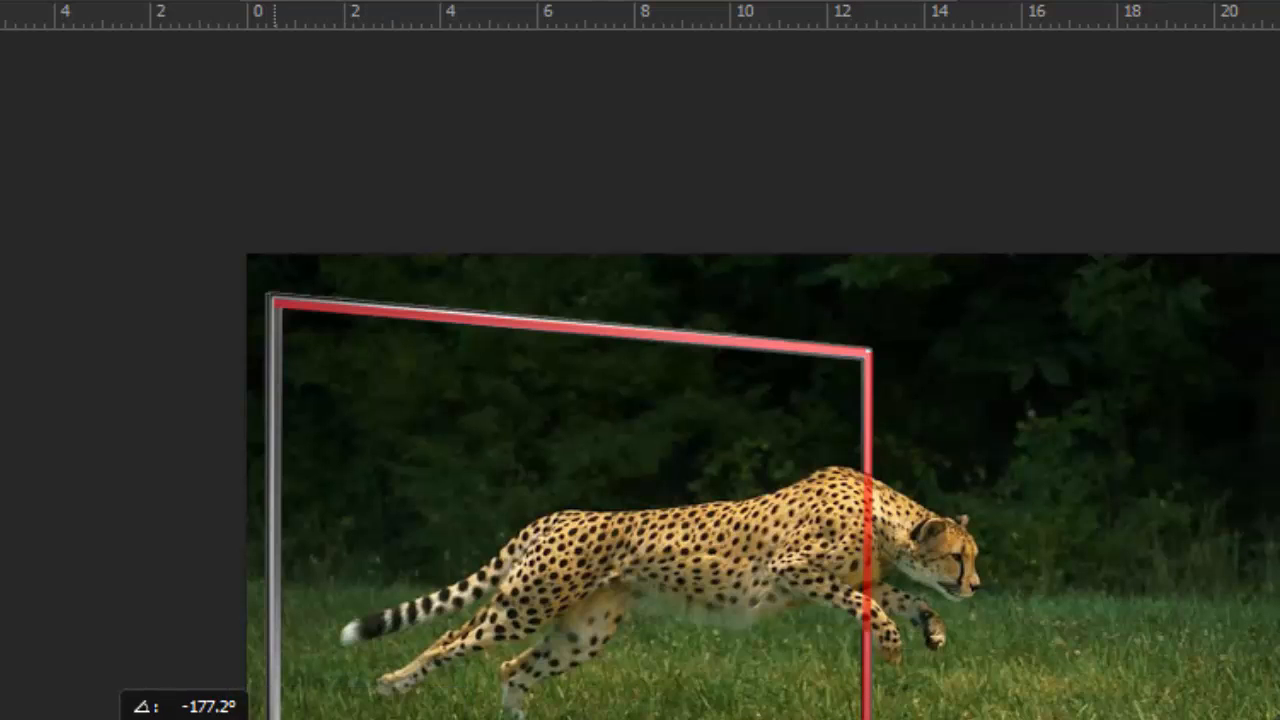
pyautogui.moveTo(274, 719); pyautogui.dragTo(271, 719)
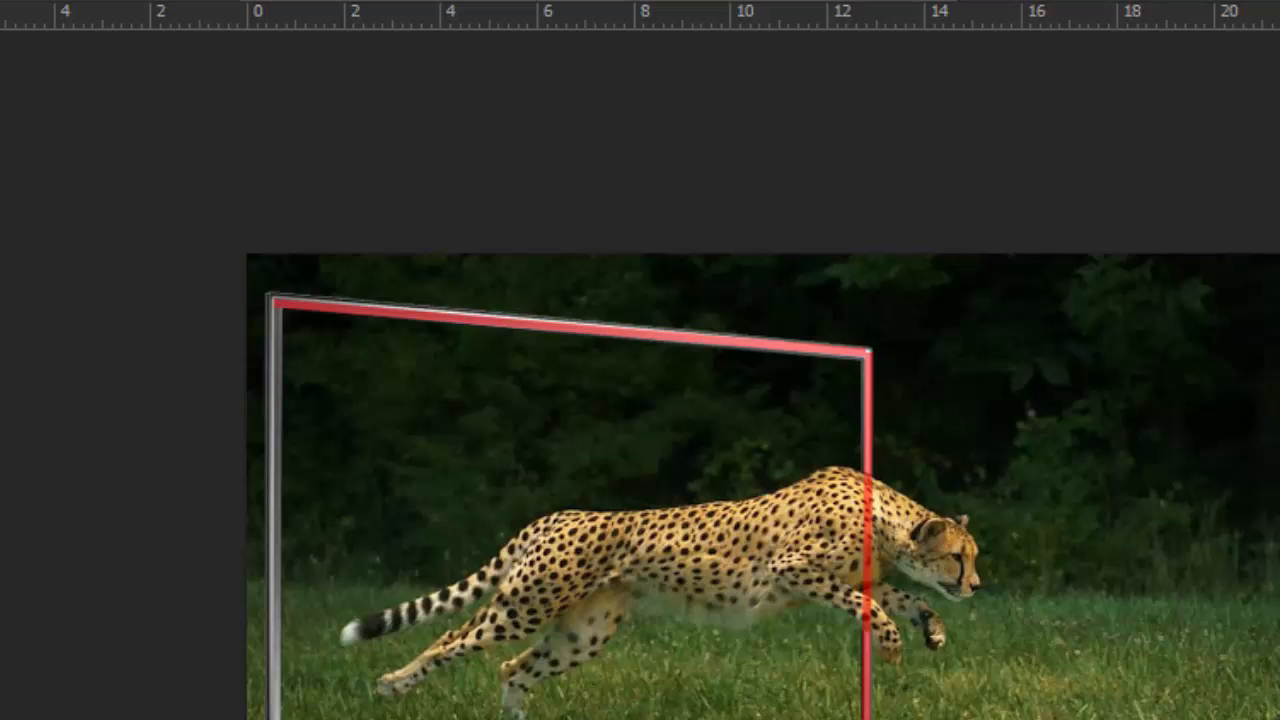
pyautogui.moveTo(853, 719); pyautogui.dragTo(262, 662)
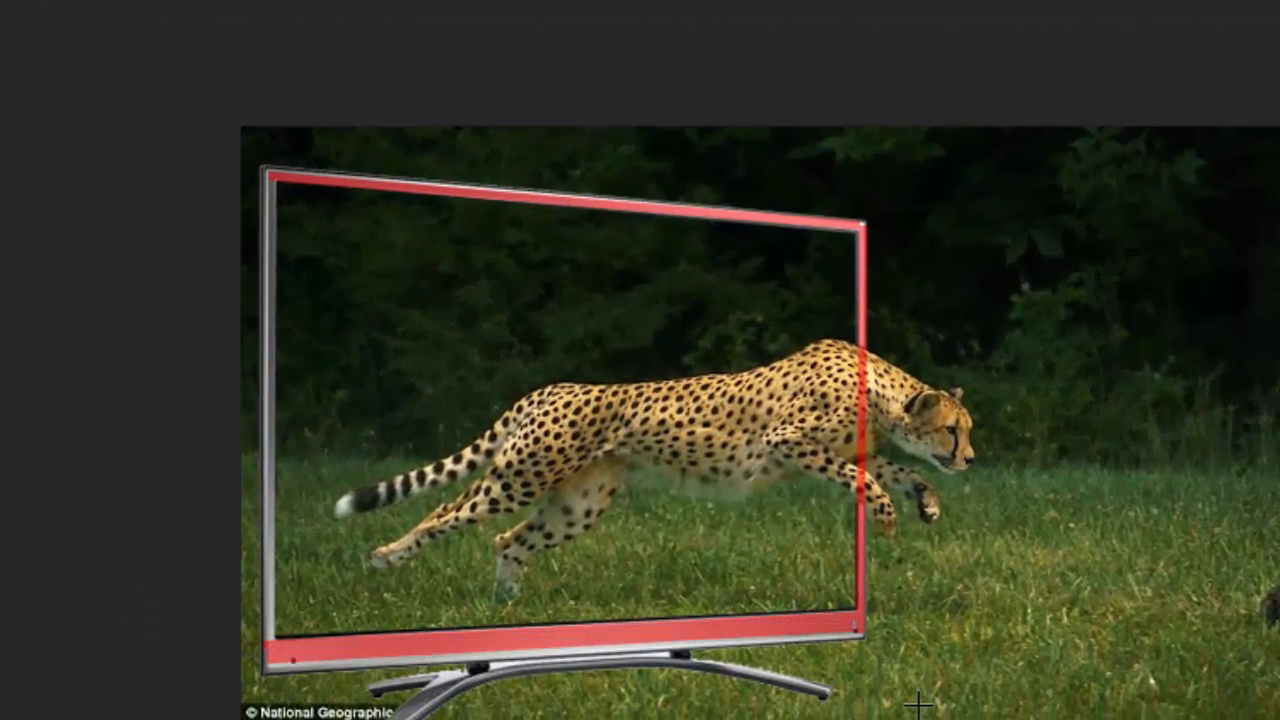
pyautogui.moveTo(858, 626); pyautogui.dragTo(263, 666)
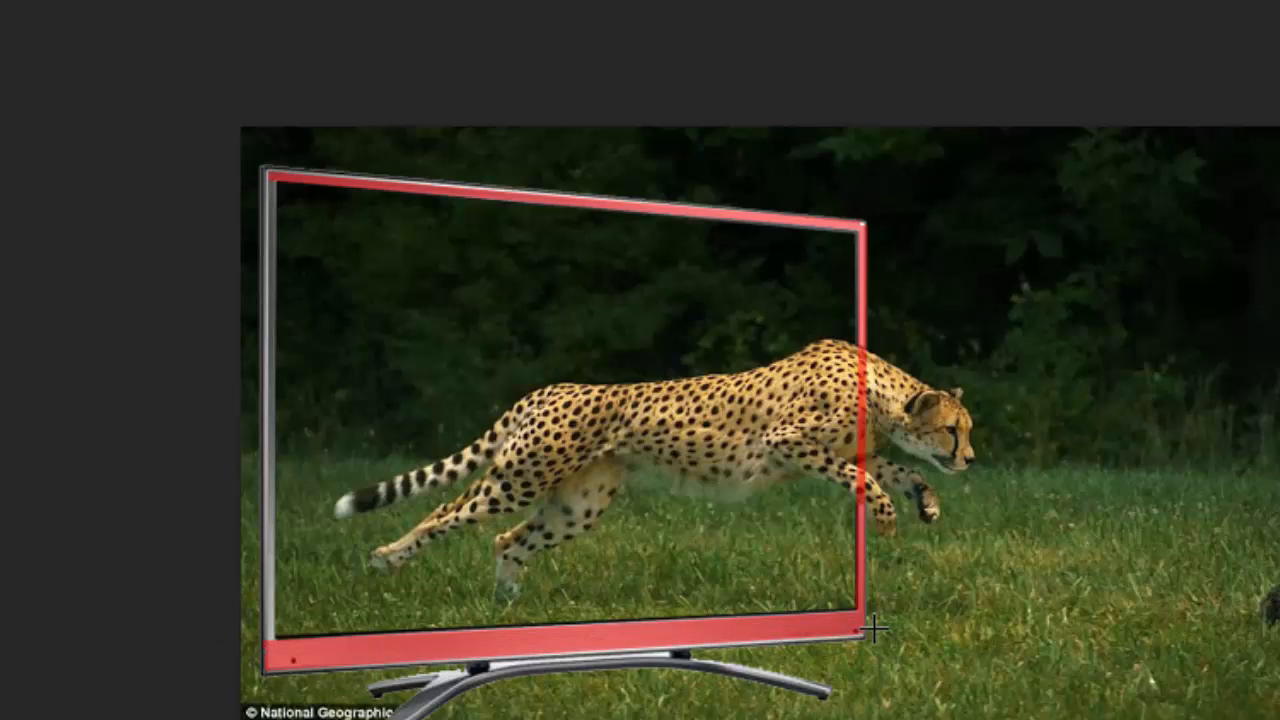
pyautogui.moveTo(858, 626); pyautogui.dragTo(789, 629)
pyautogui.moveTo(866, 640); pyautogui.dragTo(778, 634)
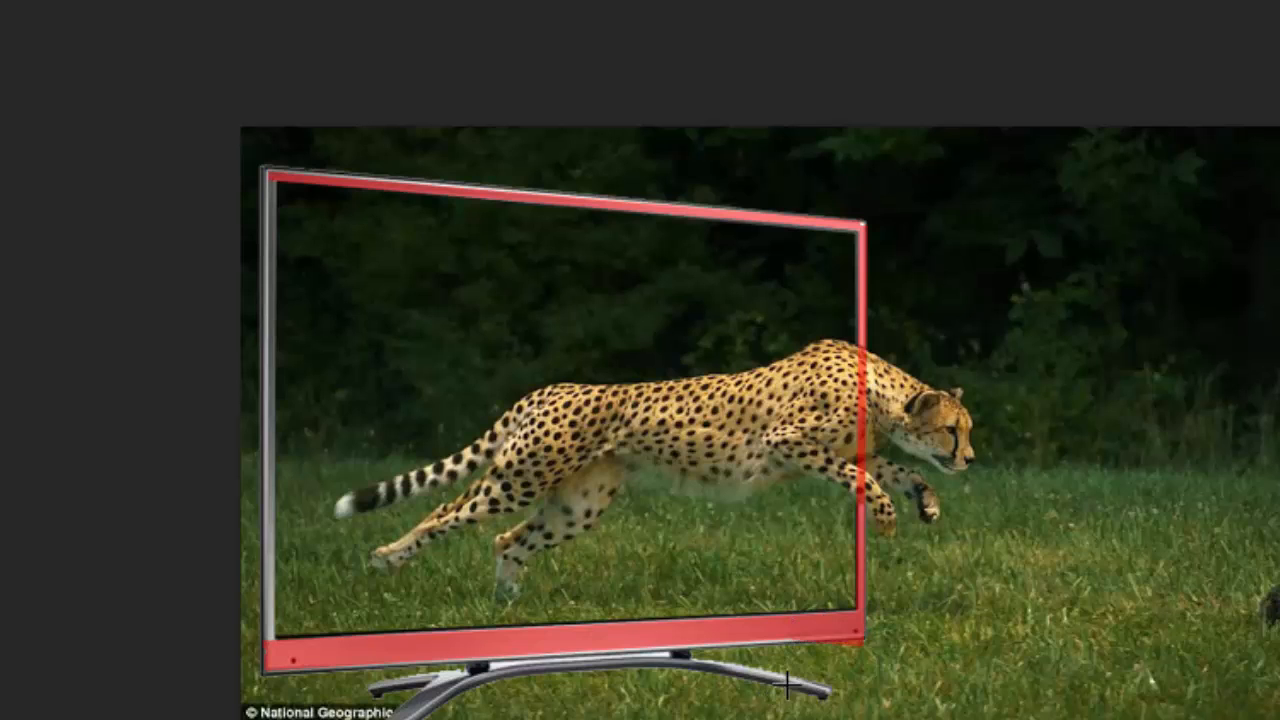
pyautogui.moveTo(858, 632); pyautogui.dragTo(269, 658)
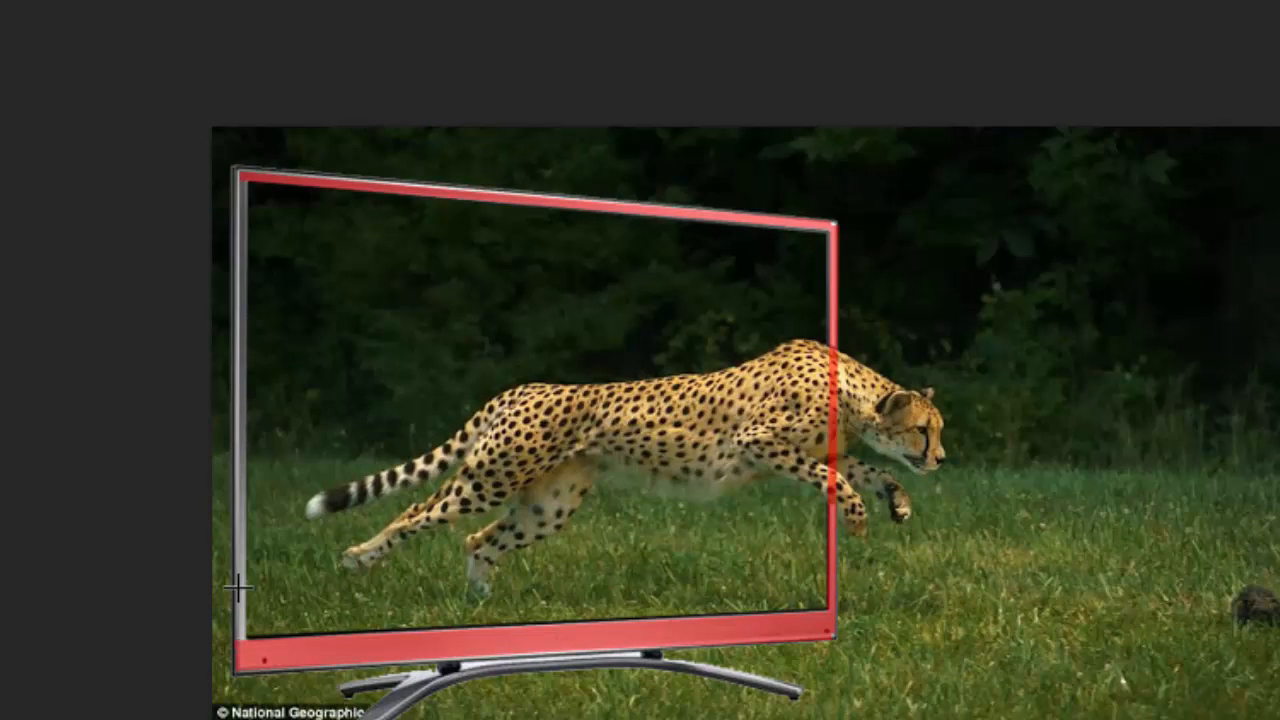
pyautogui.moveTo(237, 588); pyautogui.dragTo(243, 166)
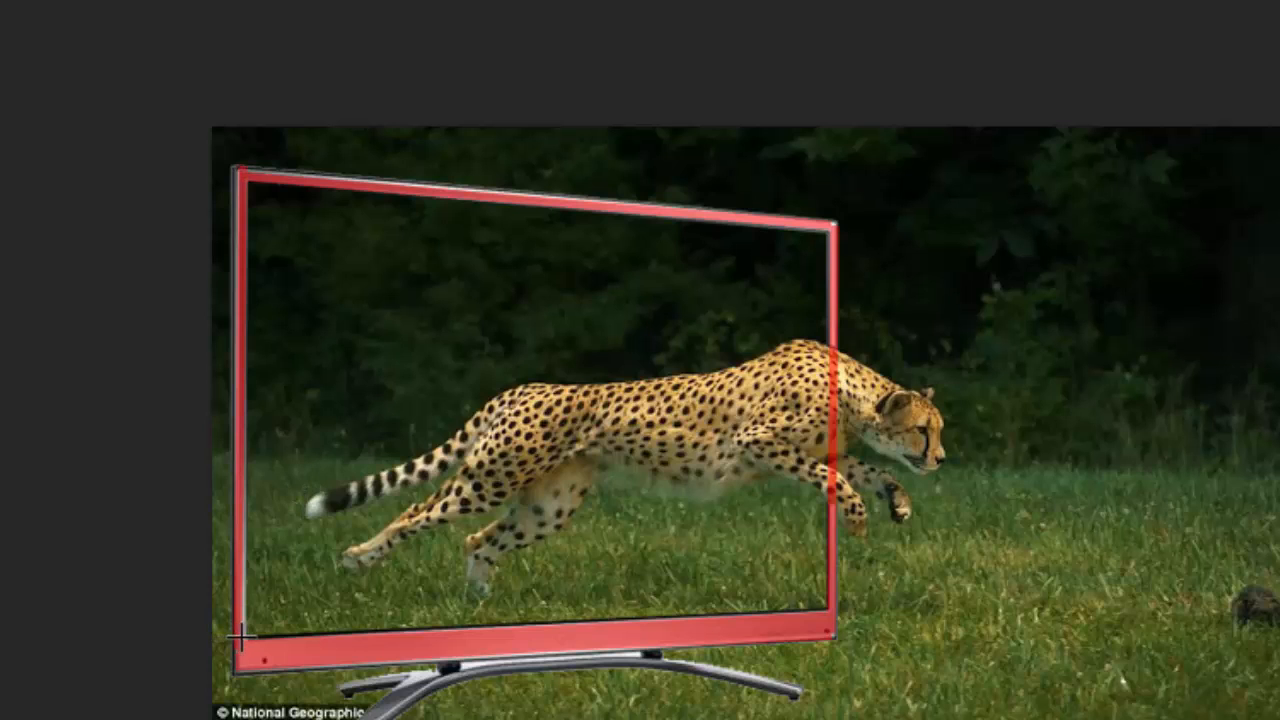
pyautogui.moveTo(243, 603); pyautogui.dragTo(243, 139)
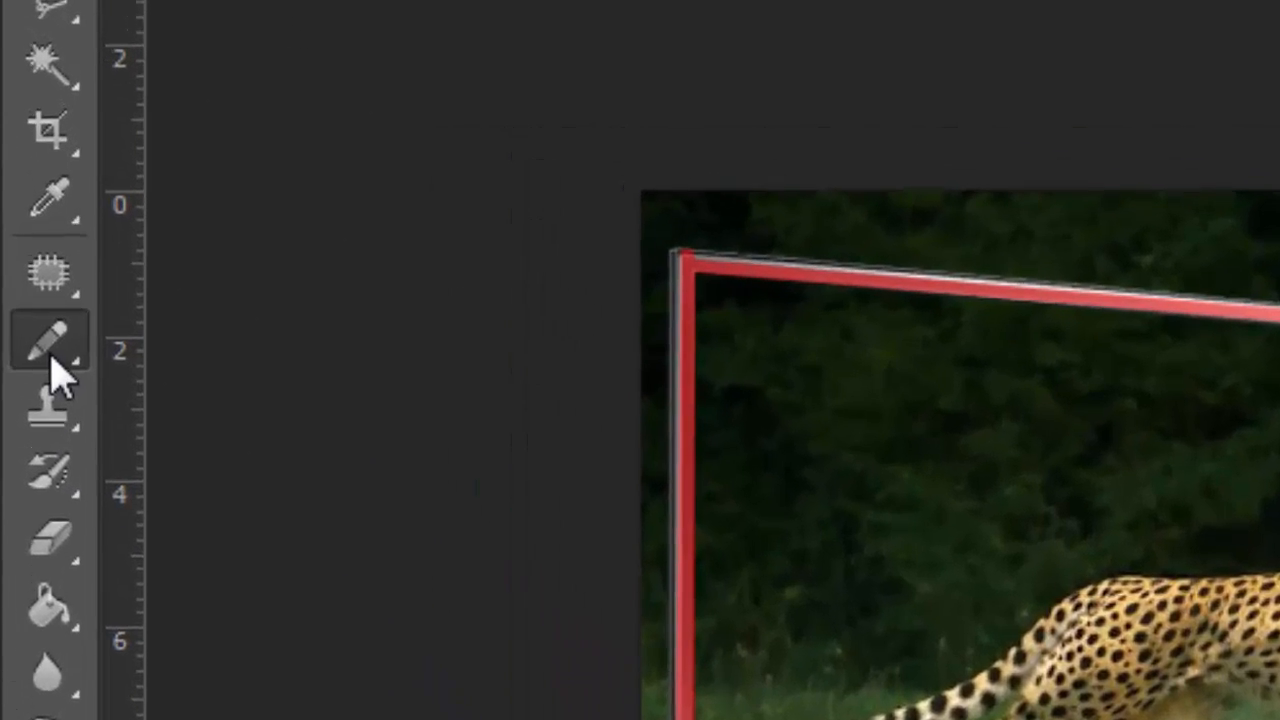
# Paint the quick mask over the TV stand's legs and supports using the Pencil tool at a small size of about 9 px
pyautogui.click(32, 232)
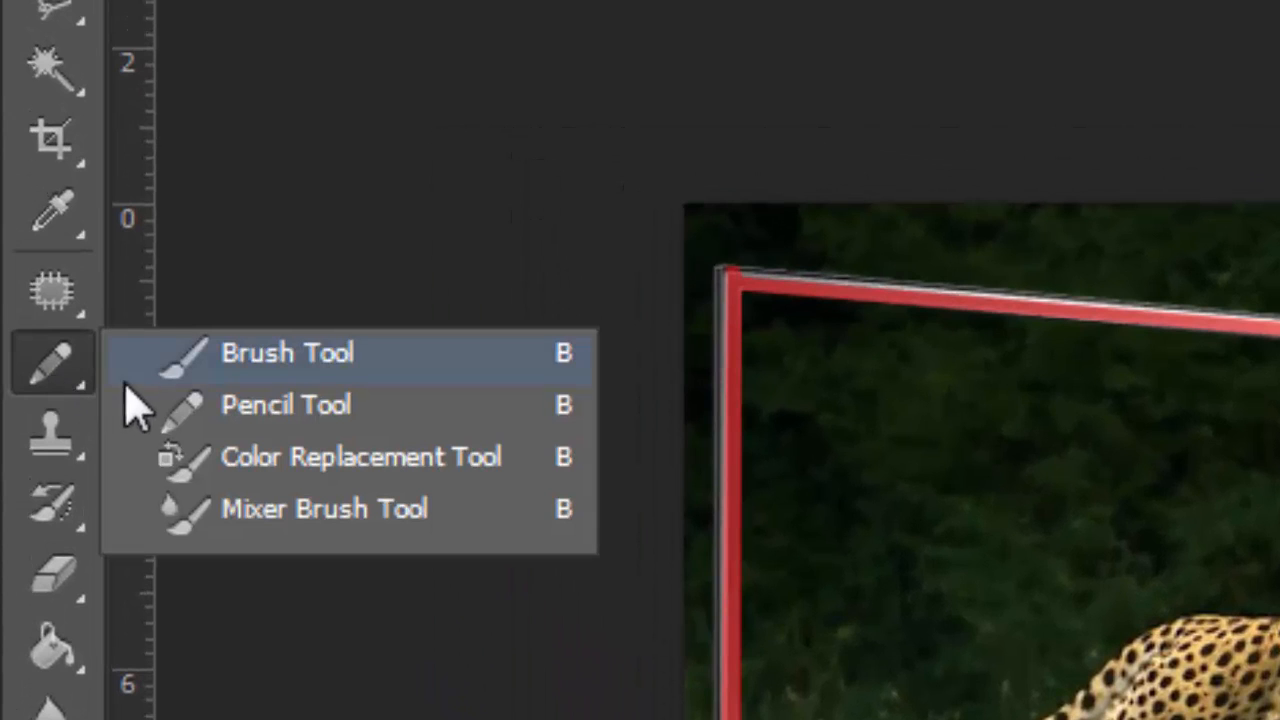
pyautogui.click(384, 407)
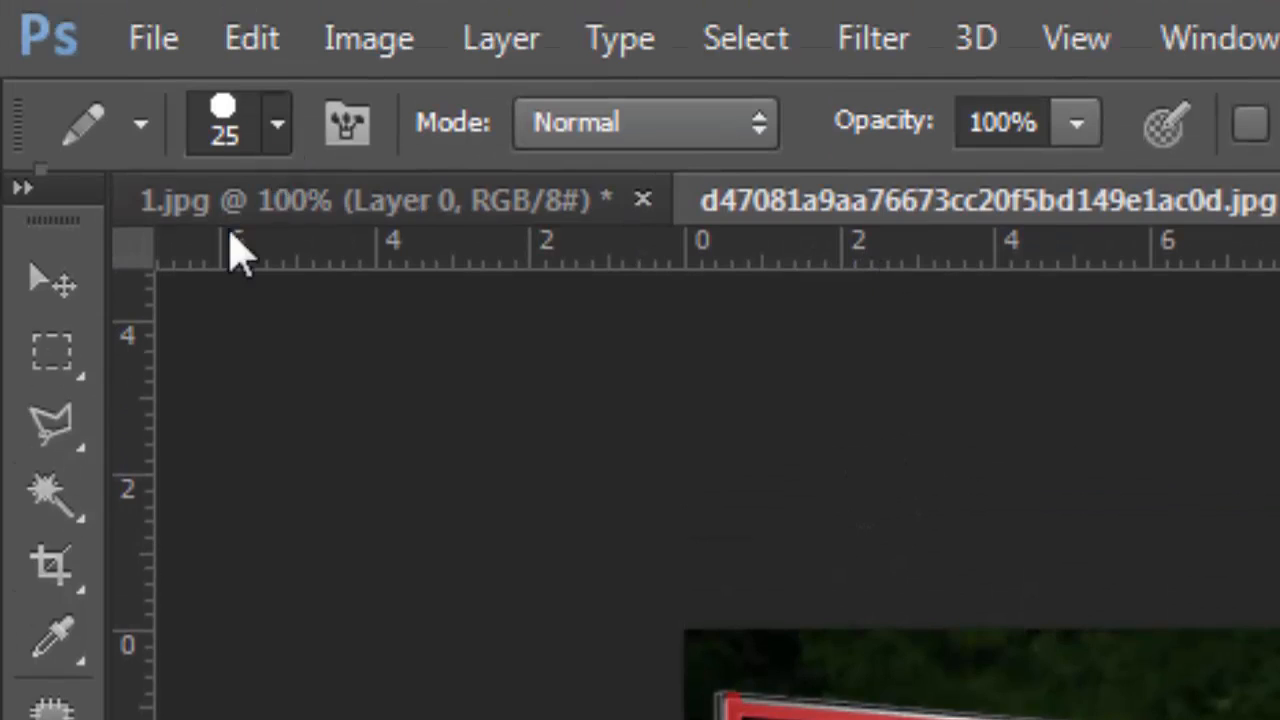
pyautogui.click(277, 124)
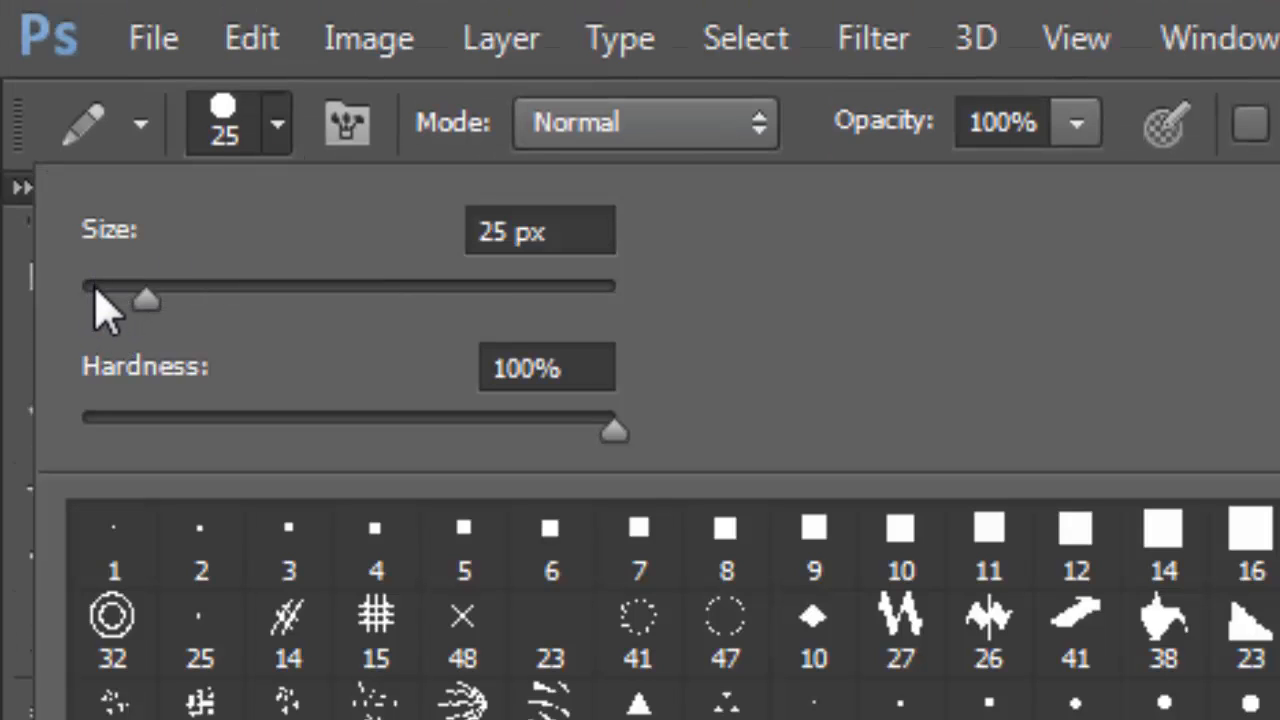
pyautogui.click(97, 289)
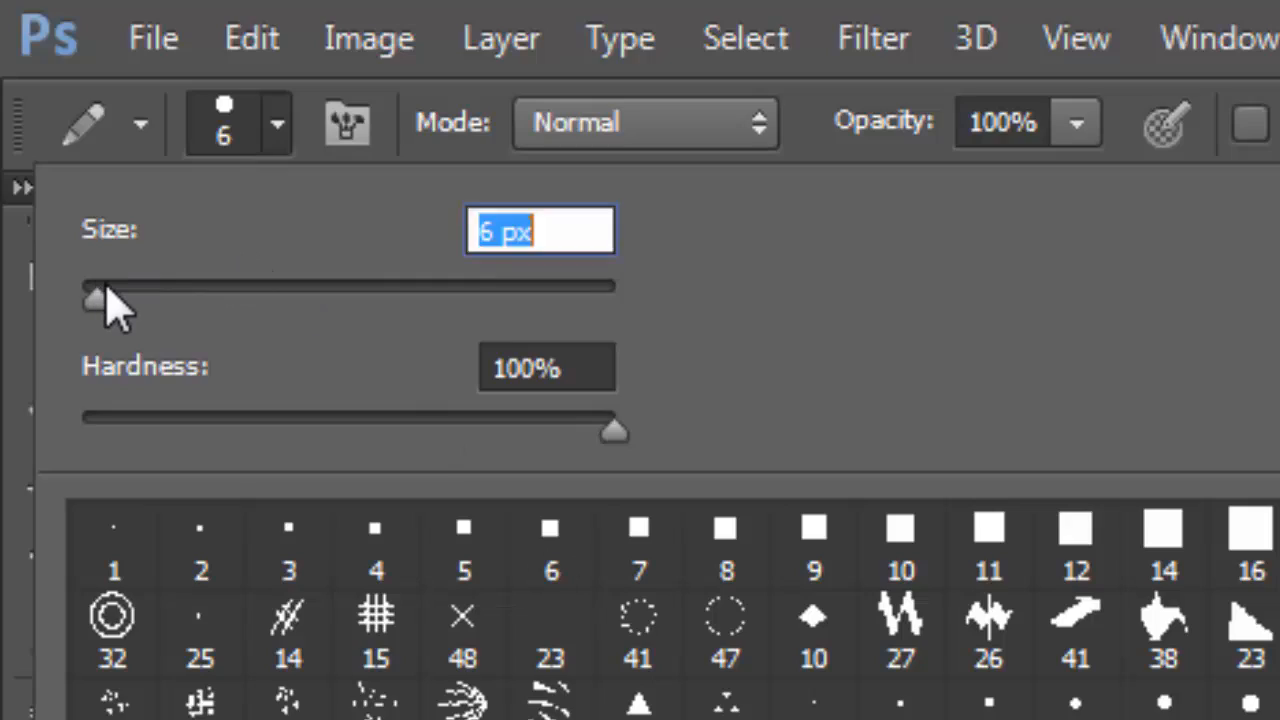
pyautogui.moveTo(97, 292); pyautogui.dragTo(101, 292)
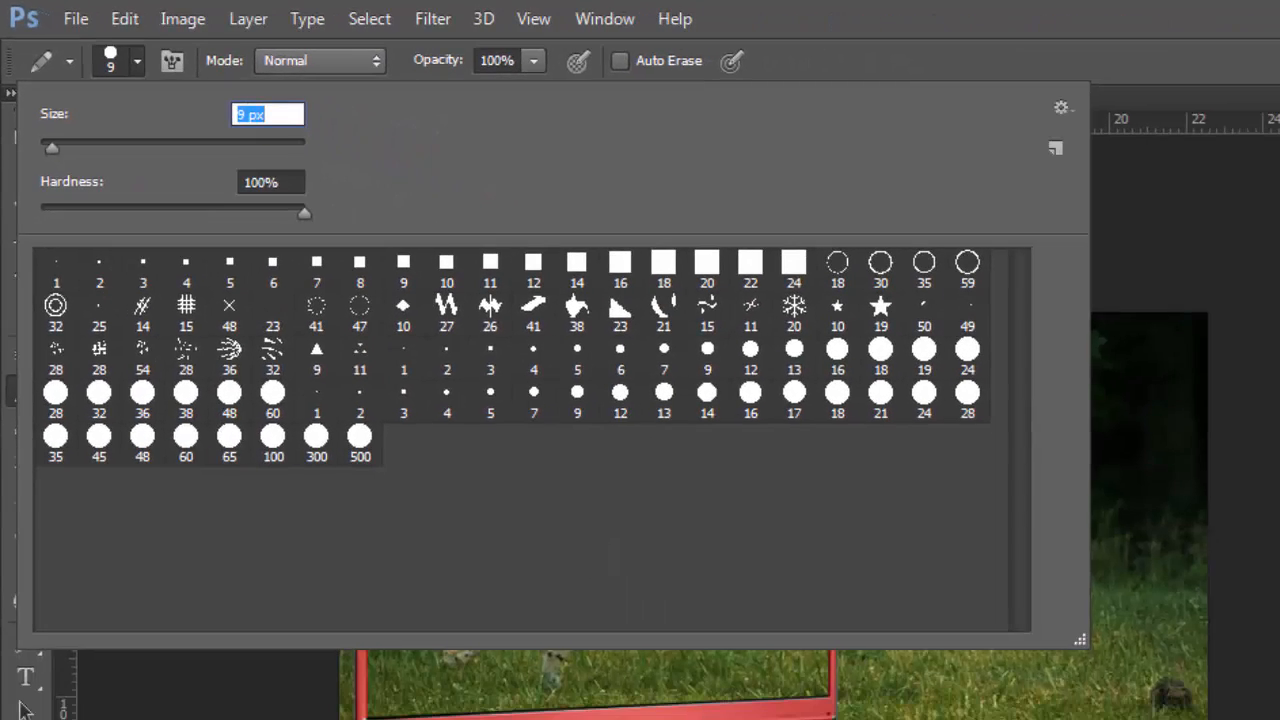
pyautogui.moveTo(791, 688)
pyautogui.mouseDown()
pyautogui.moveTo(777, 684)
pyautogui.moveTo(808, 601)
pyautogui.moveTo(920, 513)
pyautogui.moveTo(783, 491)
pyautogui.moveTo(646, 491)
pyautogui.moveTo(520, 517)
pyautogui.moveTo(423, 572)
pyautogui.moveTo(434, 560)
pyautogui.mouseUp()
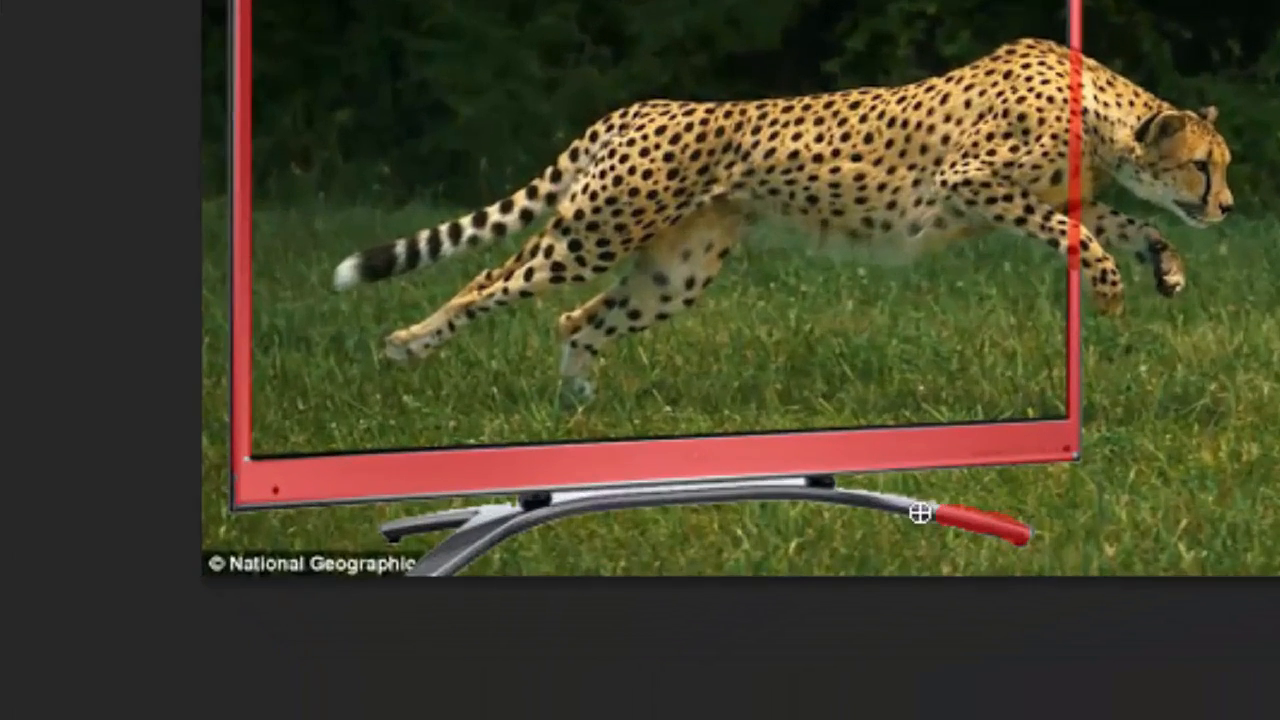
pyautogui.moveTo(487, 508); pyautogui.dragTo(385, 532)
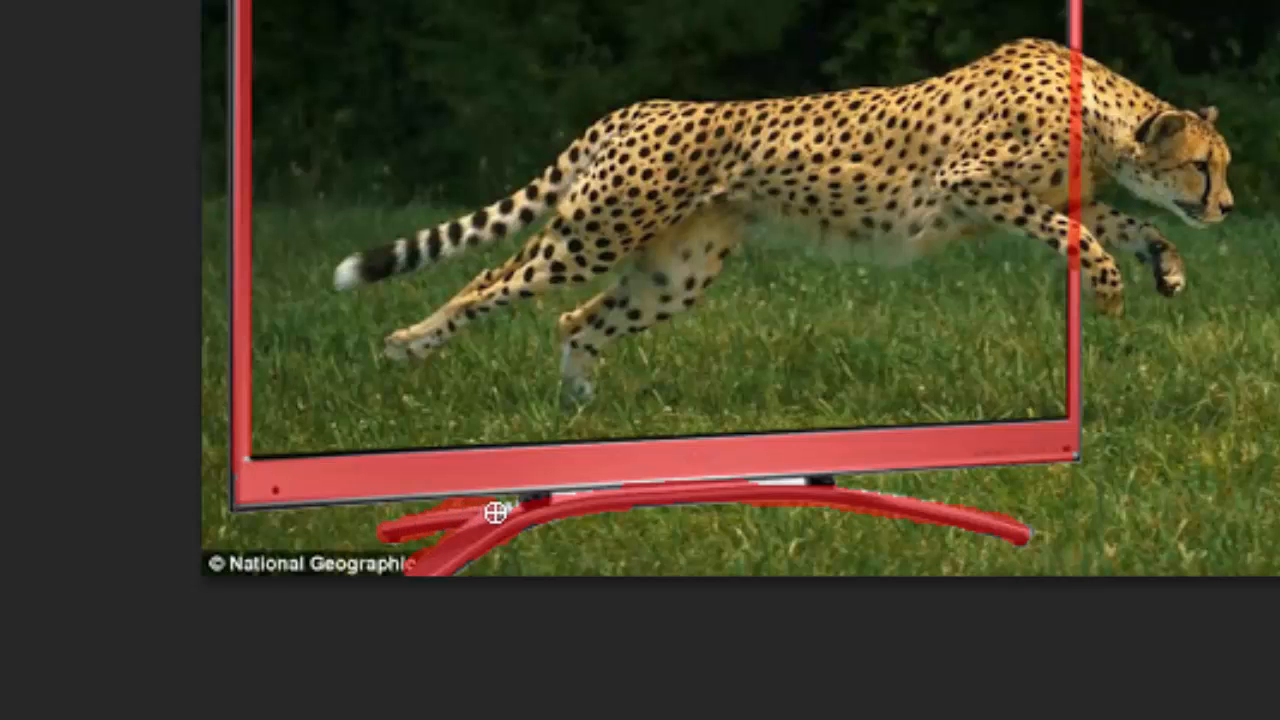
pyautogui.moveTo(519, 508); pyautogui.dragTo(795, 482)
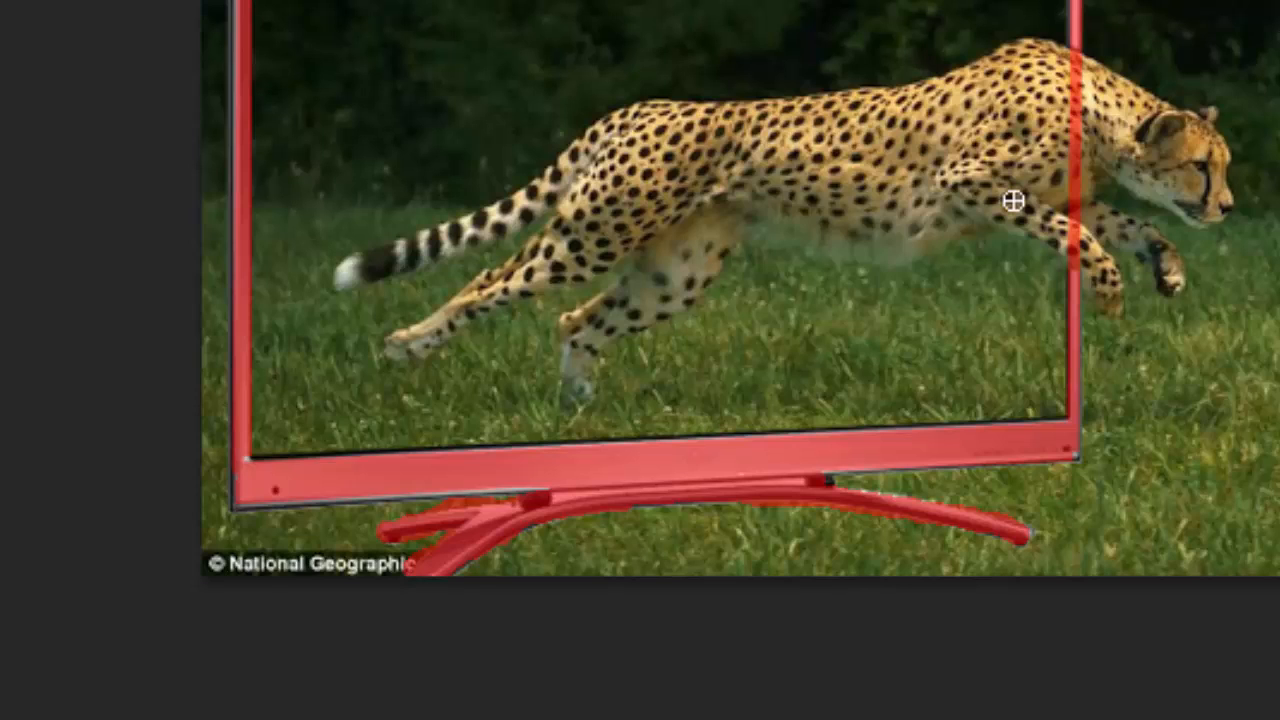
# Paint the quick mask over the cheetah's protruding head and front legs with a 6 px pencil, and over the screen interior at 58 px
pyautogui.moveTo(1171, 285)
pyautogui.mouseDown()
pyautogui.moveTo(1165, 246)
pyautogui.moveTo(1093, 207)
pyautogui.moveTo(1083, 64)
pyautogui.moveTo(1126, 97)
pyautogui.moveTo(1205, 119)
pyautogui.moveTo(1225, 155)
pyautogui.moveTo(1224, 208)
pyautogui.moveTo(1196, 218)
pyautogui.moveTo(1116, 162)
pyautogui.moveTo(1108, 115)
pyautogui.moveTo(1151, 140)
pyautogui.moveTo(1180, 183)
pyautogui.moveTo(1206, 183)
pyautogui.moveTo(1200, 163)
pyautogui.moveTo(1145, 155)
pyautogui.moveTo(1164, 155)
pyautogui.moveTo(1129, 118)
pyautogui.moveTo(1100, 95)
pyautogui.mouseUp()
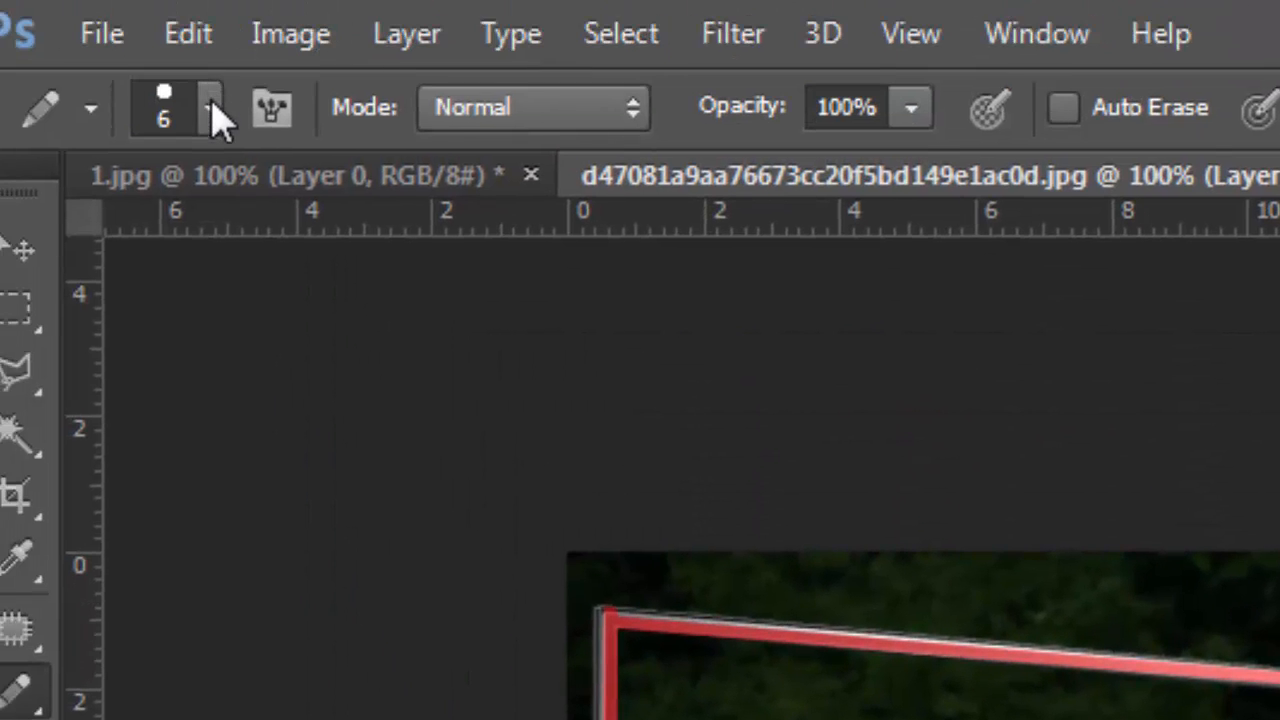
pyautogui.click(213, 112)
pyautogui.moveTo(189, 257); pyautogui.dragTo(205, 270)
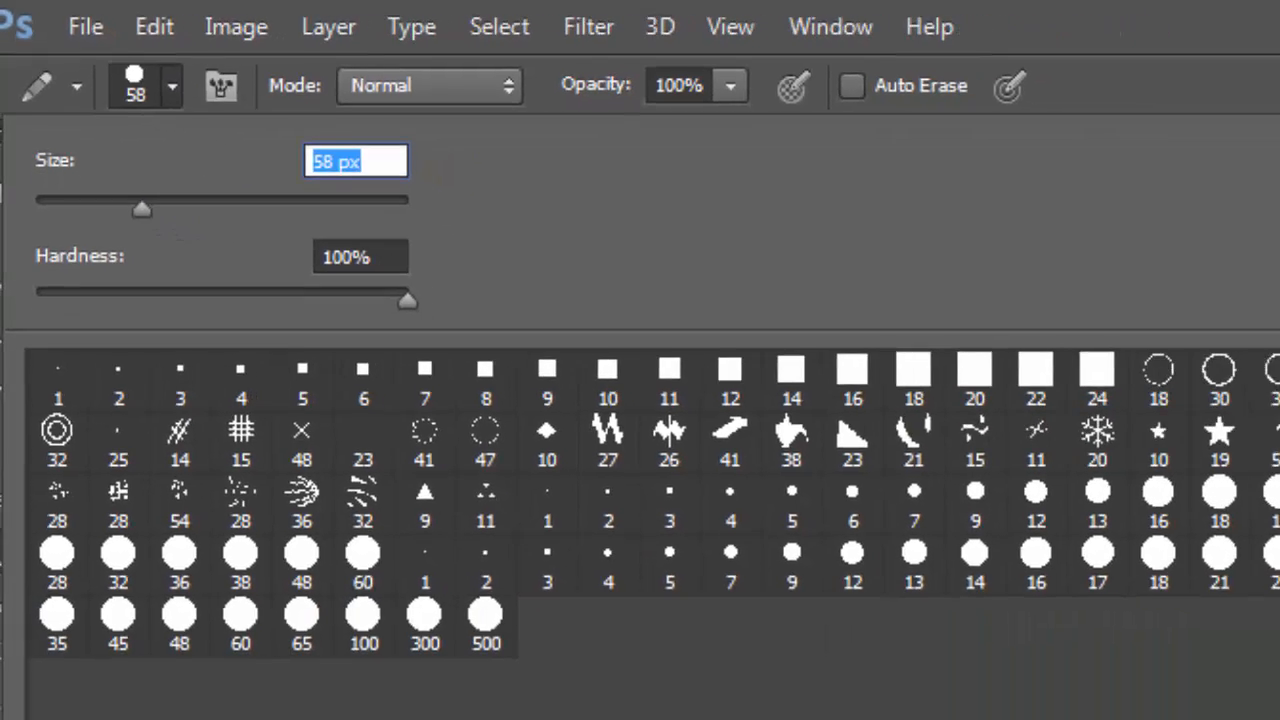
pyautogui.click(829, 551)
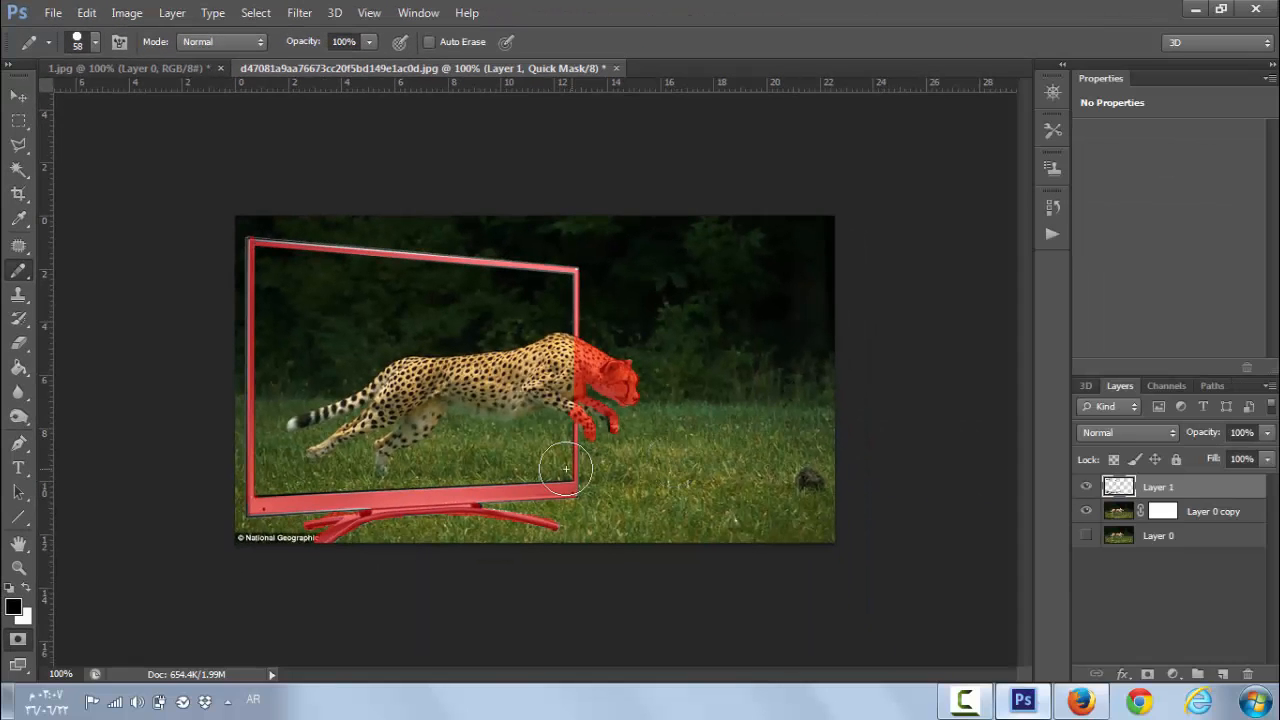
pyautogui.moveTo(388, 406)
pyautogui.mouseDown()
pyautogui.moveTo(426, 372)
pyautogui.moveTo(426, 341)
pyautogui.moveTo(401, 335)
pyautogui.moveTo(319, 373)
pyautogui.moveTo(320, 406)
pyautogui.moveTo(295, 359)
pyautogui.moveTo(280, 438)
pyautogui.moveTo(282, 282)
pyautogui.moveTo(355, 356)
pyautogui.moveTo(355, 426)
pyautogui.moveTo(417, 401)
pyautogui.moveTo(338, 427)
pyautogui.moveTo(283, 471)
pyautogui.moveTo(458, 444)
pyautogui.moveTo(499, 398)
pyautogui.moveTo(522, 404)
pyautogui.moveTo(452, 411)
pyautogui.moveTo(538, 372)
pyautogui.moveTo(551, 328)
pyautogui.moveTo(530, 440)
pyautogui.moveTo(549, 294)
pyautogui.mouseUp()
pyautogui.moveTo(451, 297)
pyautogui.mouseDown()
pyautogui.moveTo(288, 269)
pyautogui.moveTo(376, 305)
pyautogui.moveTo(480, 308)
pyautogui.moveTo(451, 344)
pyautogui.moveTo(511, 322)
pyautogui.moveTo(429, 386)
pyautogui.moveTo(430, 425)
pyautogui.moveTo(390, 467)
pyautogui.moveTo(545, 462)
pyautogui.moveTo(553, 301)
pyautogui.moveTo(274, 269)
pyautogui.moveTo(277, 414)
pyautogui.mouseUp()
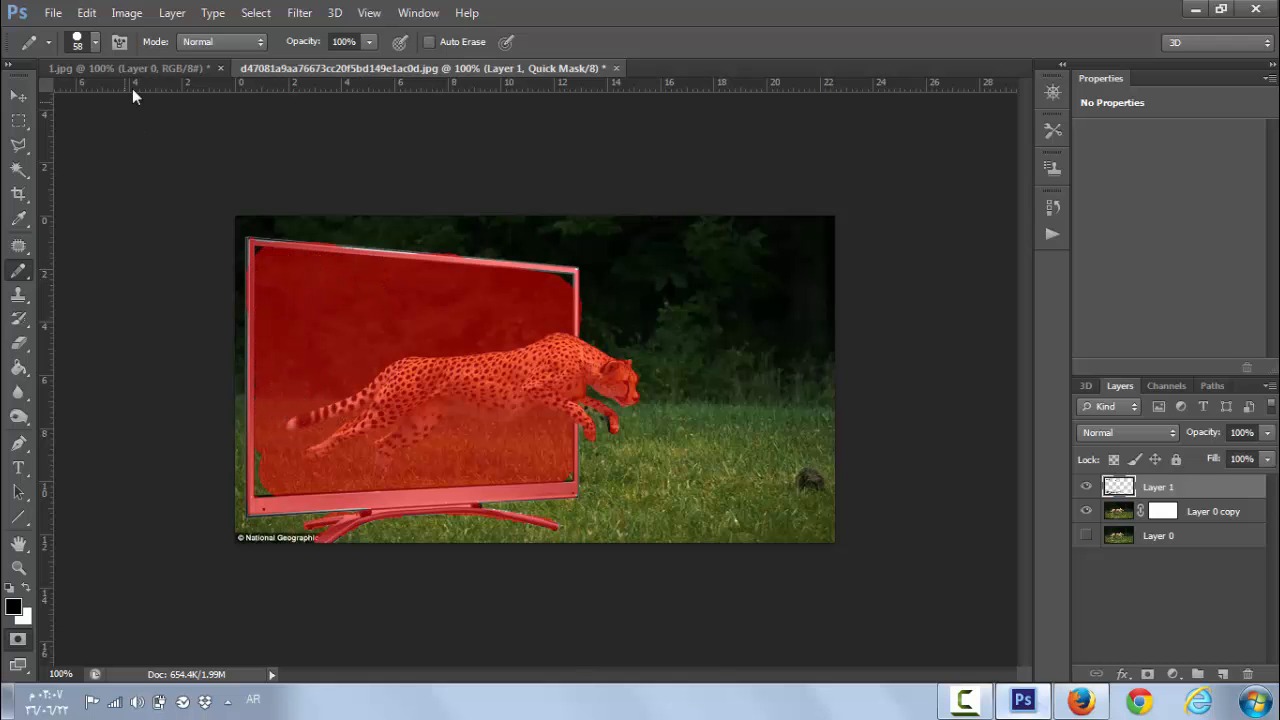
# Set the pencil size to 36 px and fill the remaining unmasked corners inside the TV screen
pyautogui.click(95, 42)
pyautogui.click(61, 100)
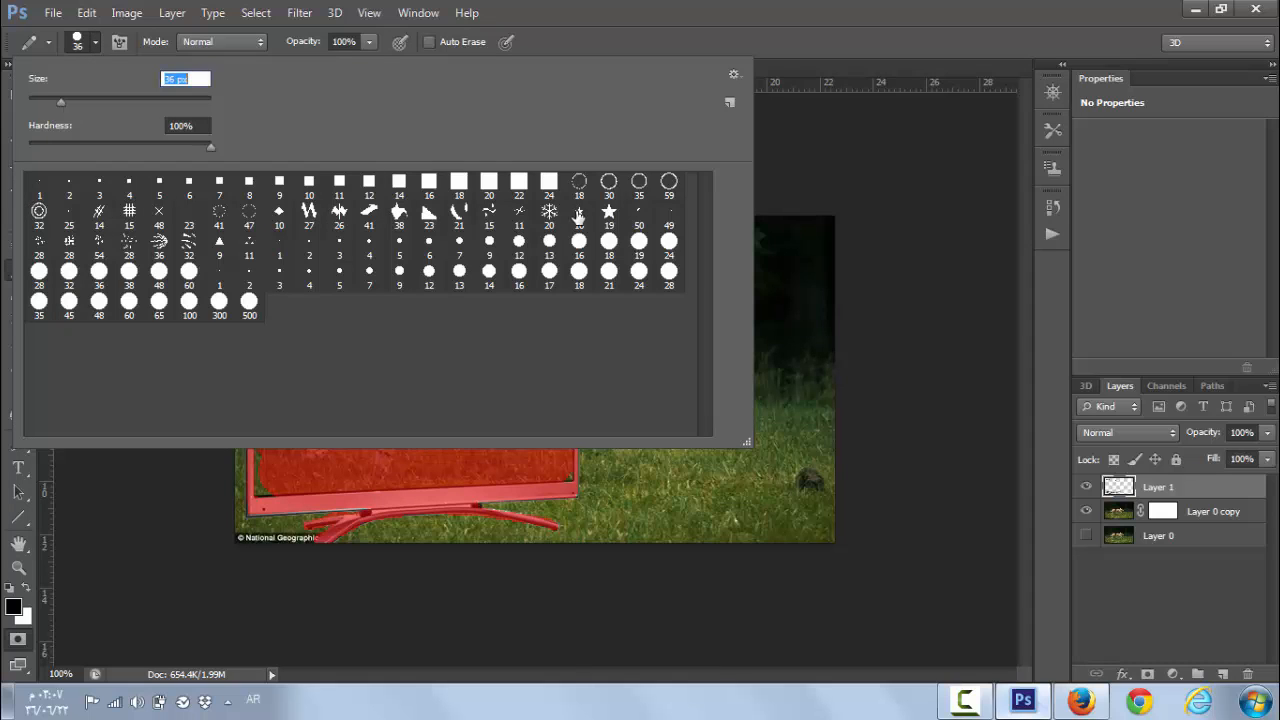
pyautogui.click(912, 310)
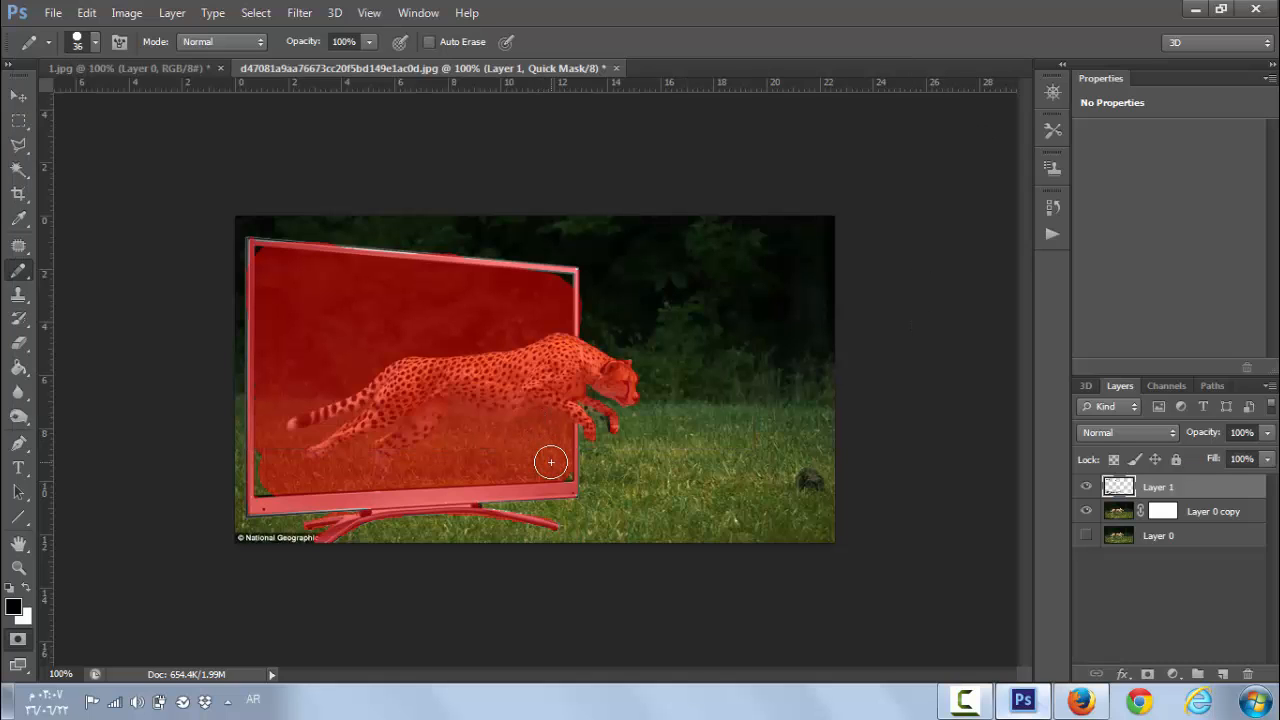
pyautogui.moveTo(561, 399); pyautogui.dragTo(569, 302)
pyautogui.hotkey('ctrl', 'z')
pyautogui.moveTo(274, 475)
pyautogui.mouseDown()
pyautogui.moveTo(270, 461)
pyautogui.moveTo(269, 473)
pyautogui.mouseUp()
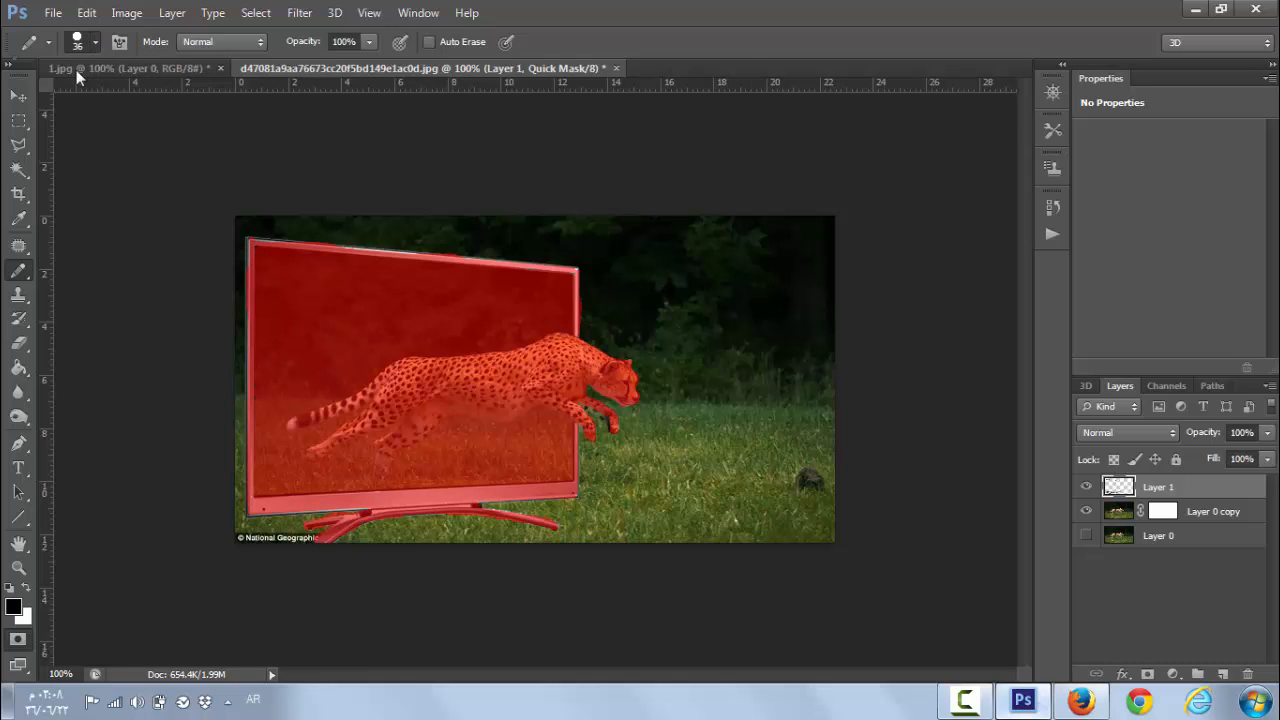
pyautogui.click(77, 41)
pyautogui.moveTo(54, 100); pyautogui.dragTo(45, 100)
pyautogui.click(834, 24)
pyautogui.click(18, 342)
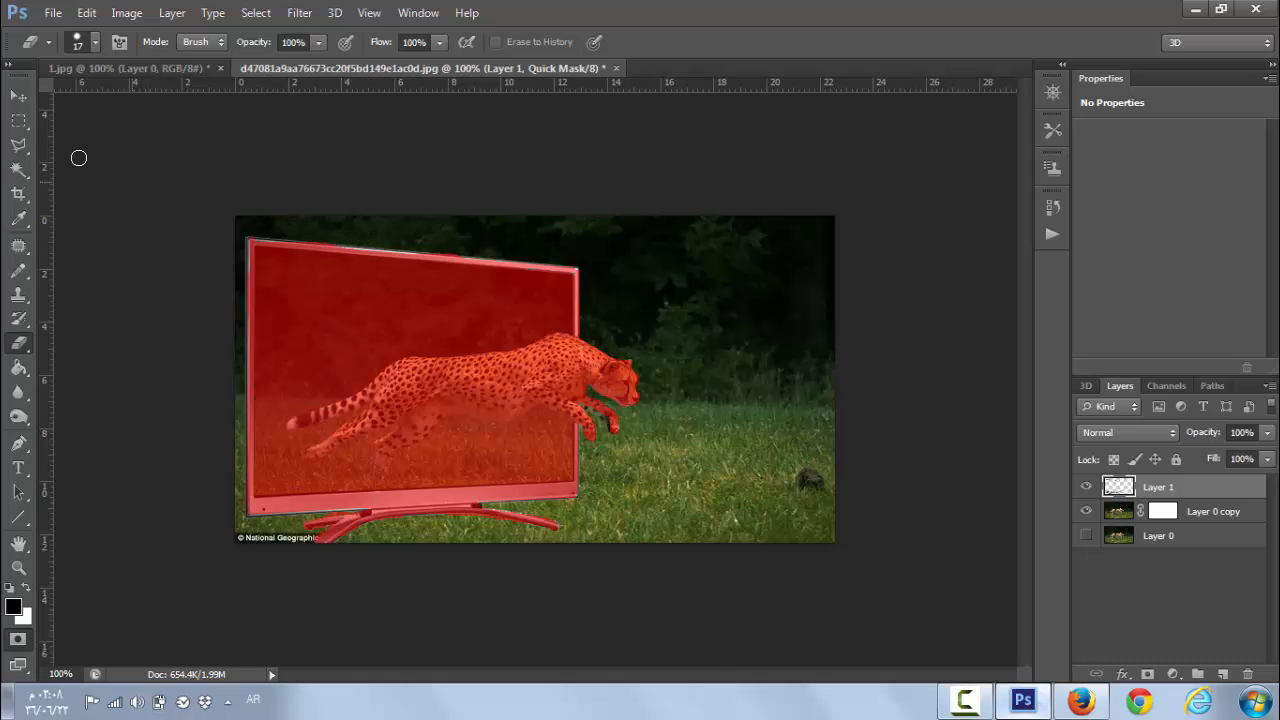
# Select Layer 1 and Layer 0 copy and combine them into one layer with Merge Visible
pyautogui.click(19, 120)
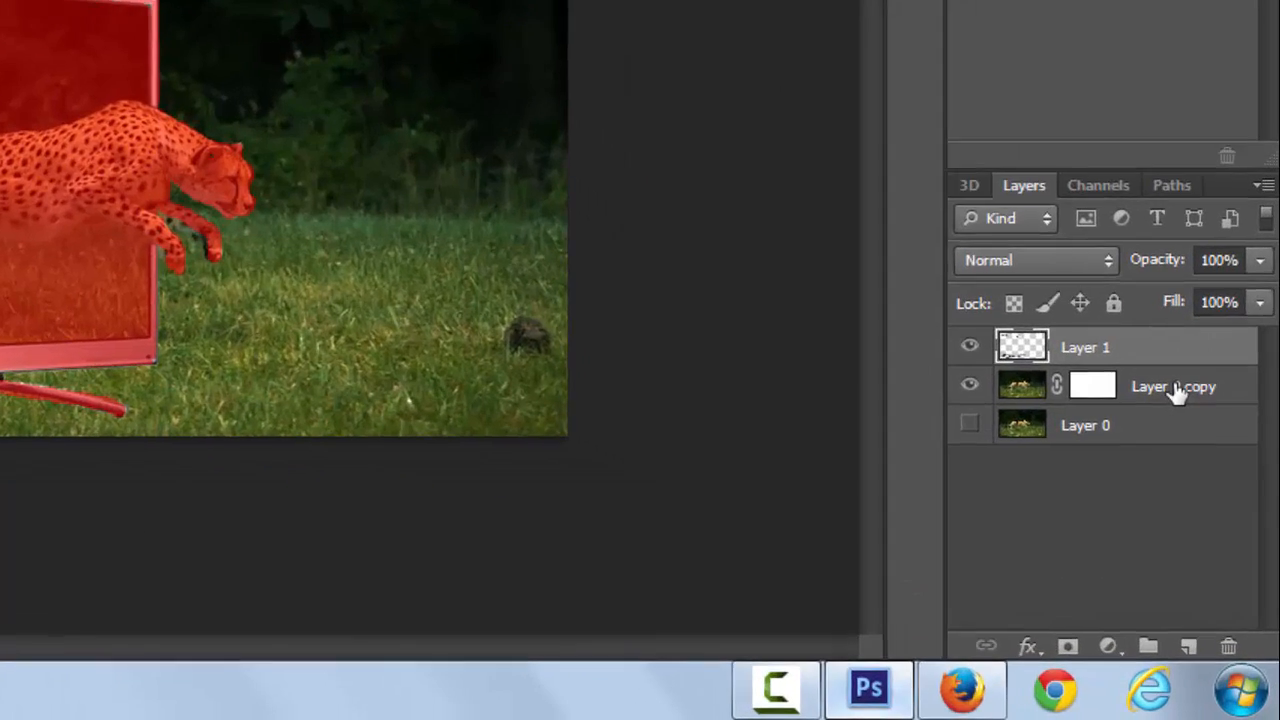
pyautogui.click(1178, 393)
pyautogui.click(1168, 362)
pyautogui.keyDown('shift'); pyautogui.click(1220, 393); pyautogui.keyUp('shift')
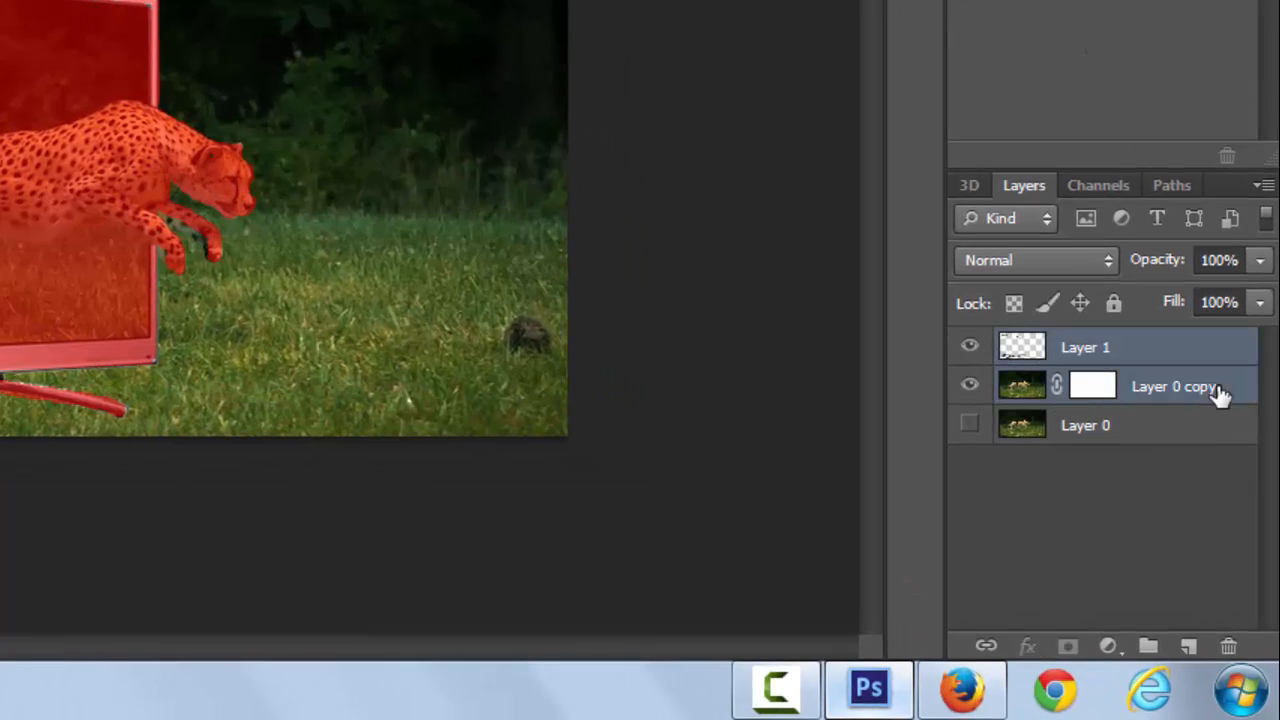
pyautogui.rightClick(1220, 393)
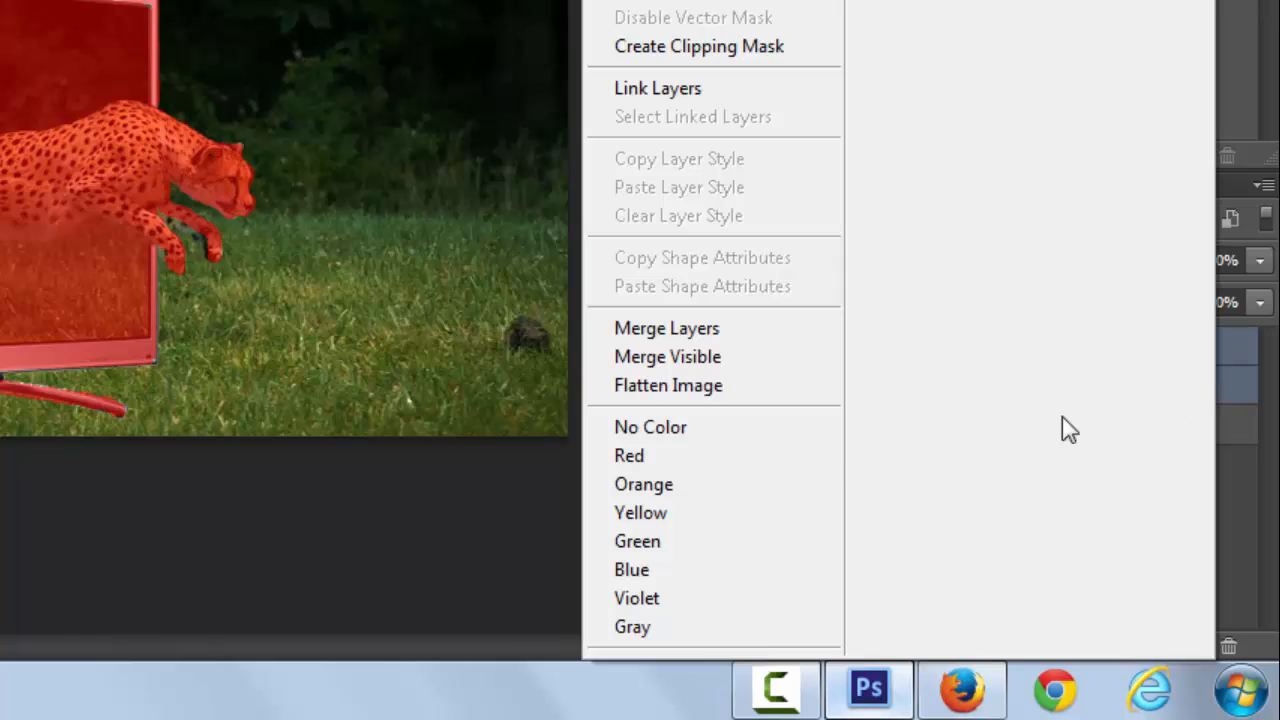
pyautogui.click(645, 360)
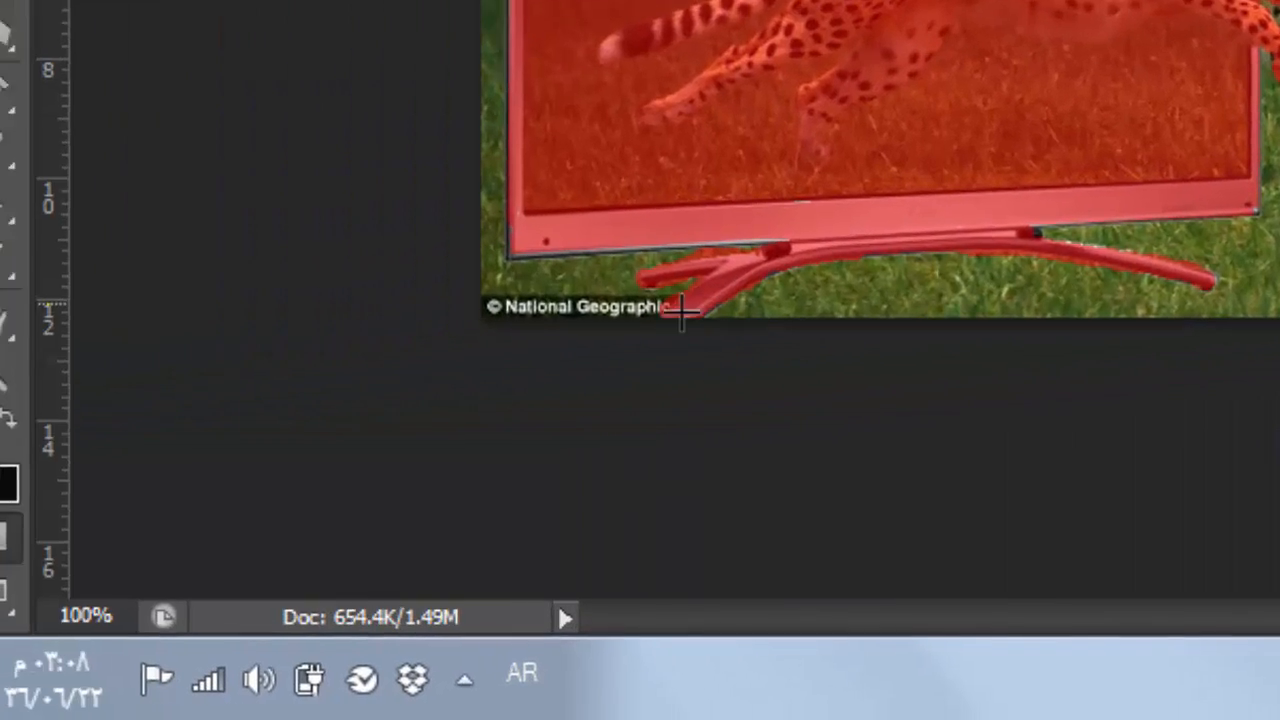
# Turn the quick mask into a selection, delete the background around the TV and cheetah, and deselect
pyautogui.click(60, 529)
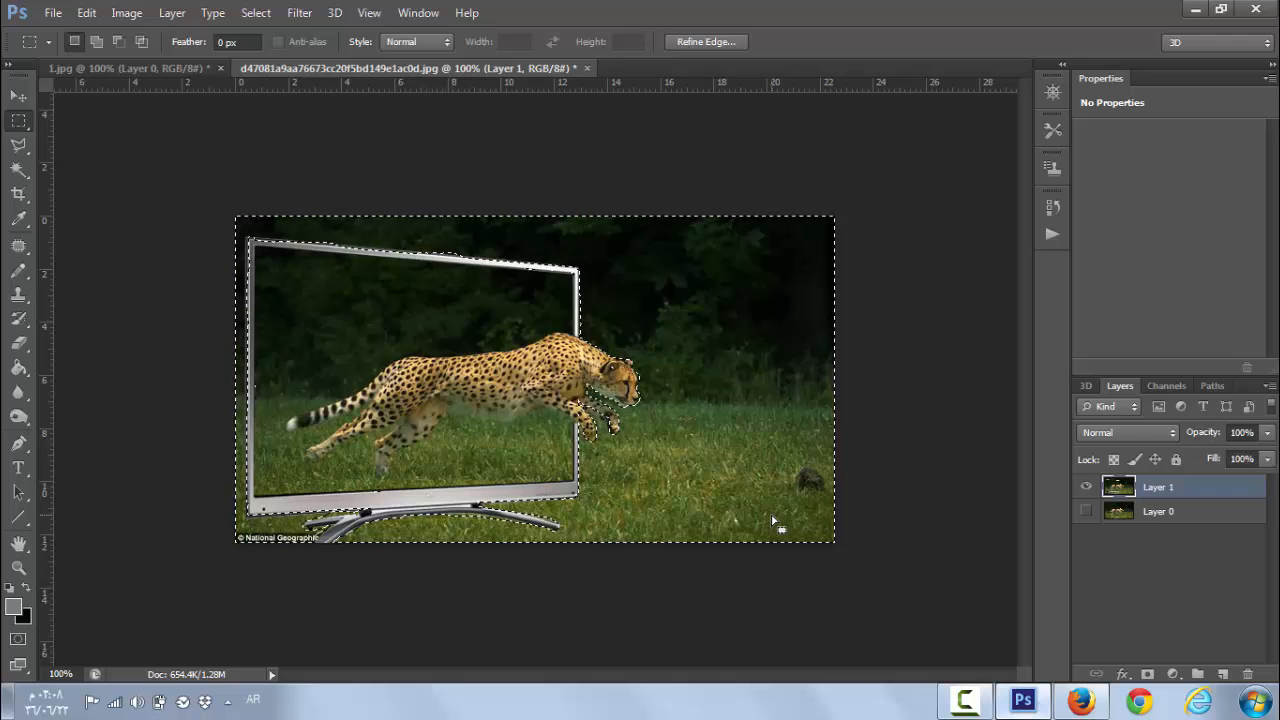
pyautogui.press('Delete')
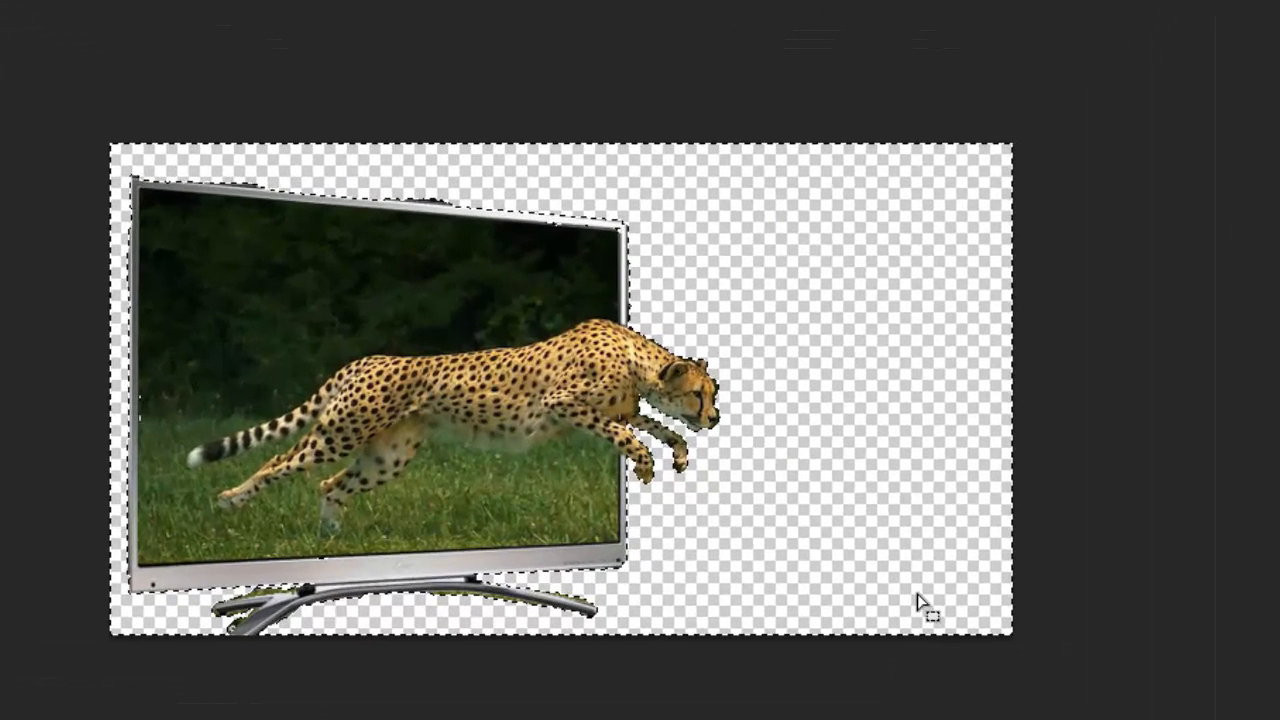
pyautogui.hotkey('ctrl', 'd')
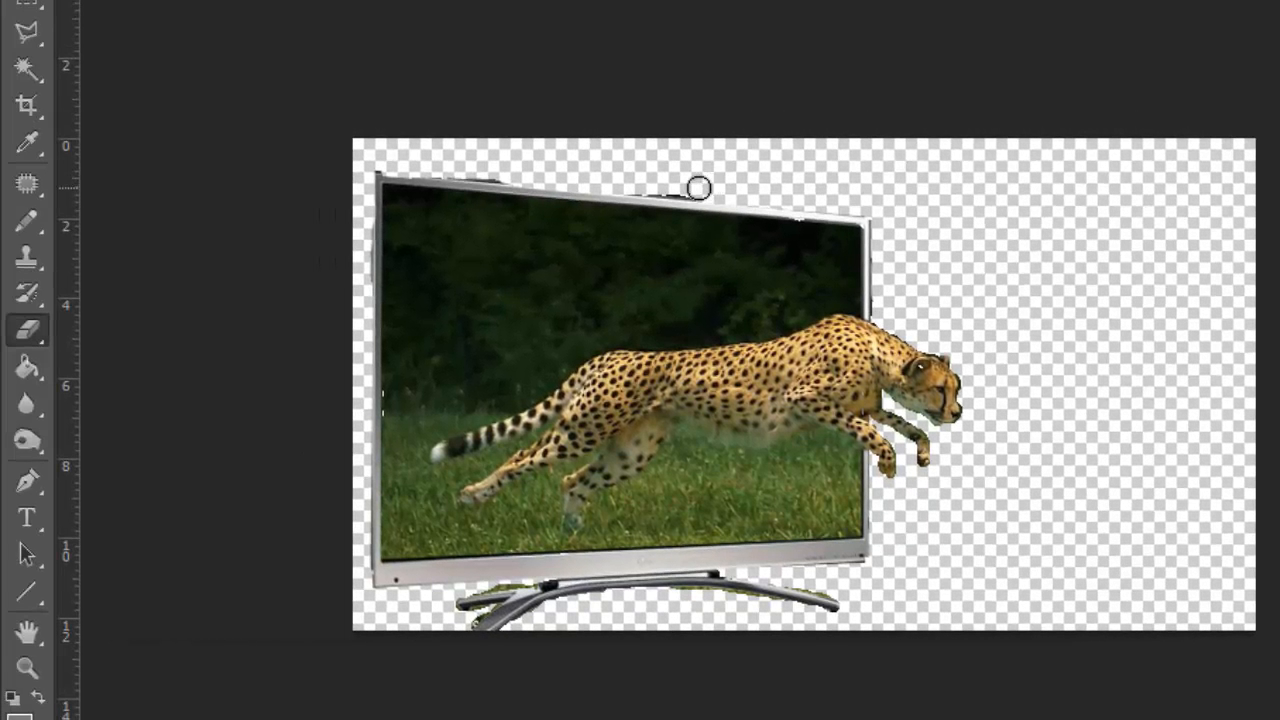
# Erase the leftover background along the TV's upper edge and apply a drop shadow to Layer 1 with 75% opacity, 5 px distance and 5 px size
pyautogui.moveTo(698, 188); pyautogui.dragTo(535, 178)
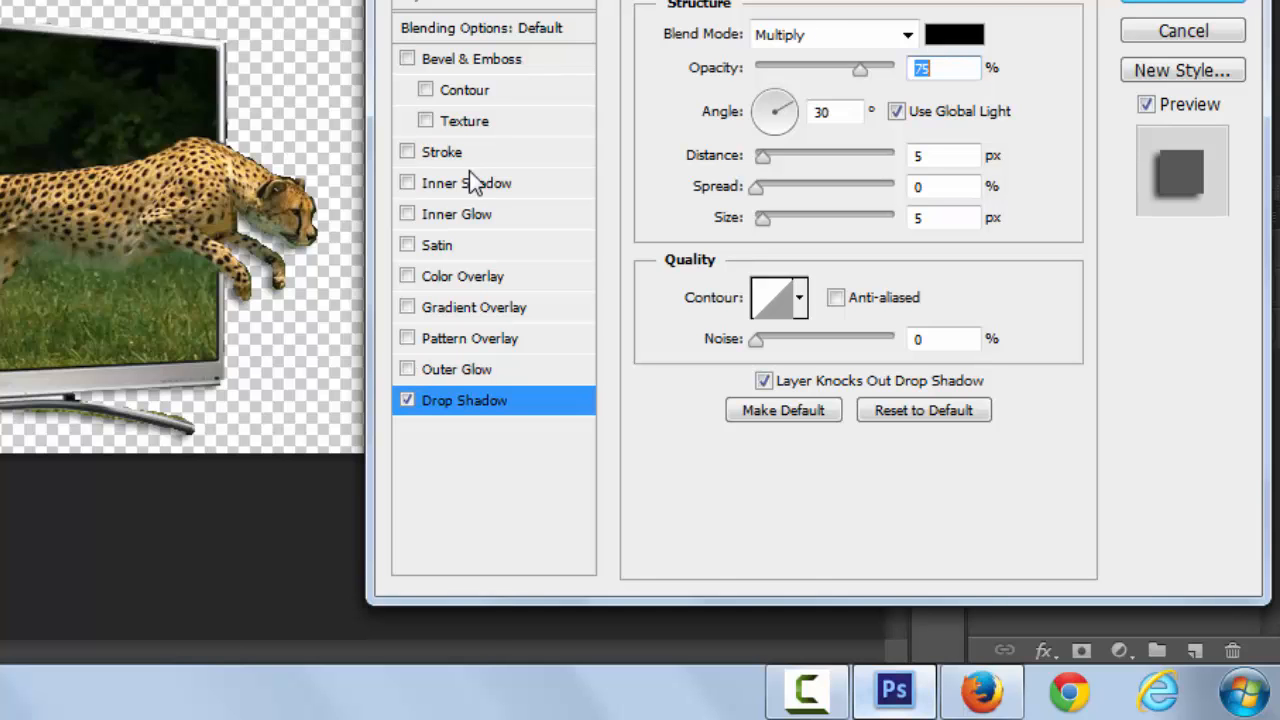
pyautogui.moveTo(1065, 5); pyautogui.dragTo(357, 2)
pyautogui.click(510, 2)
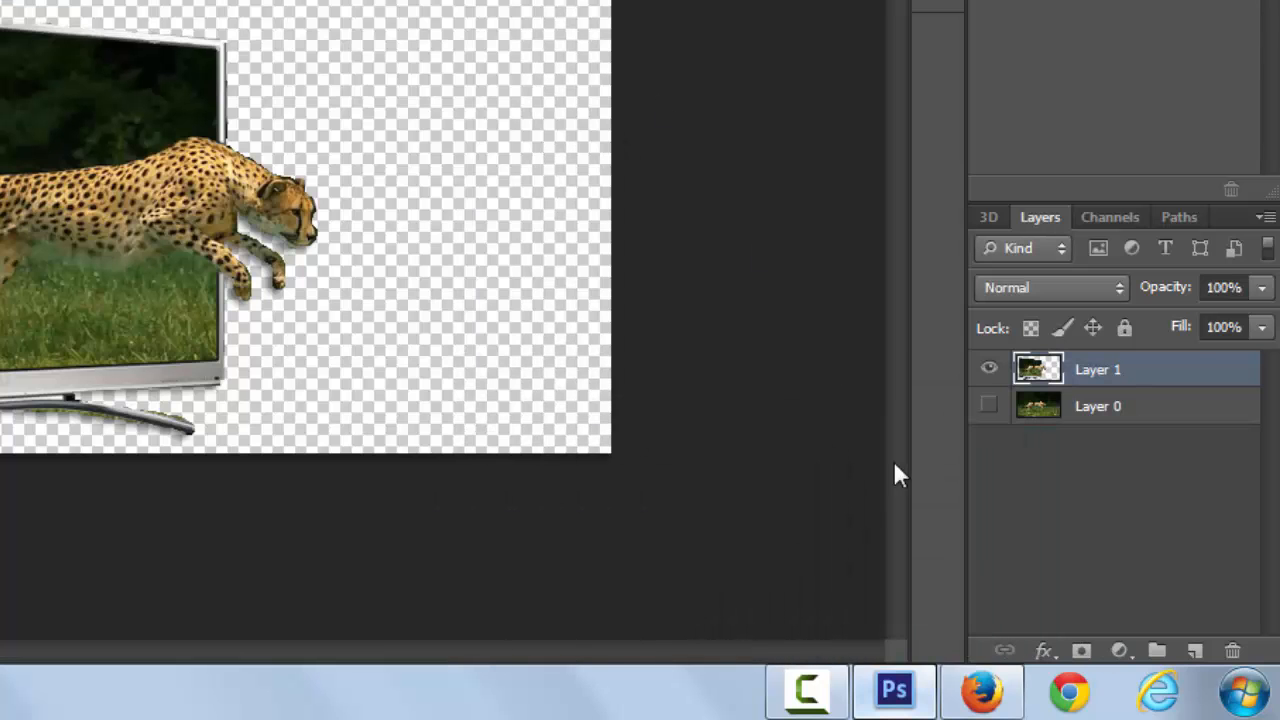